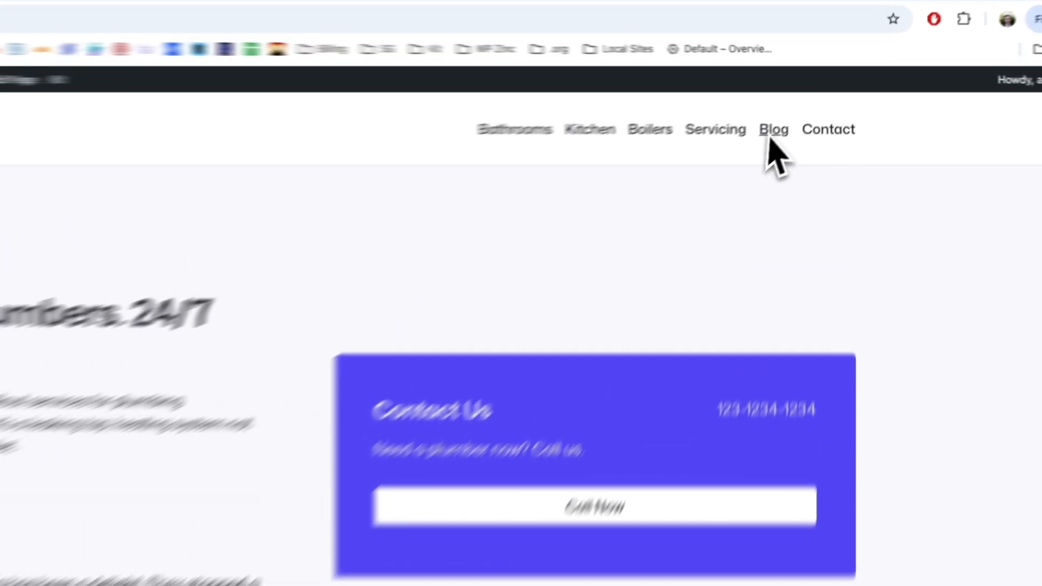
- Check the site's Blog page and open the Page Generator Pro keywords list in the site admin
click(802, 109)
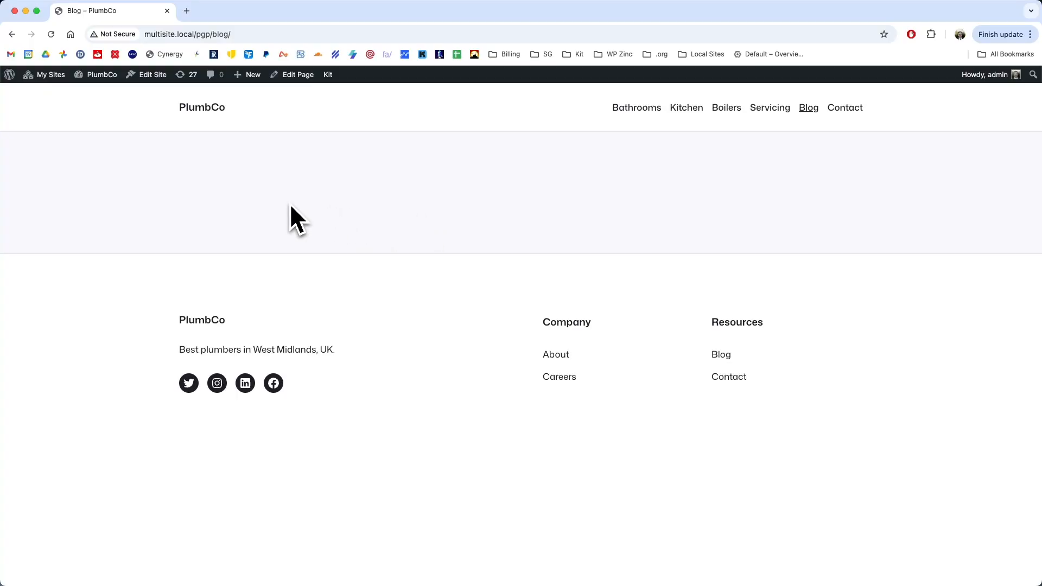
click(99, 90)
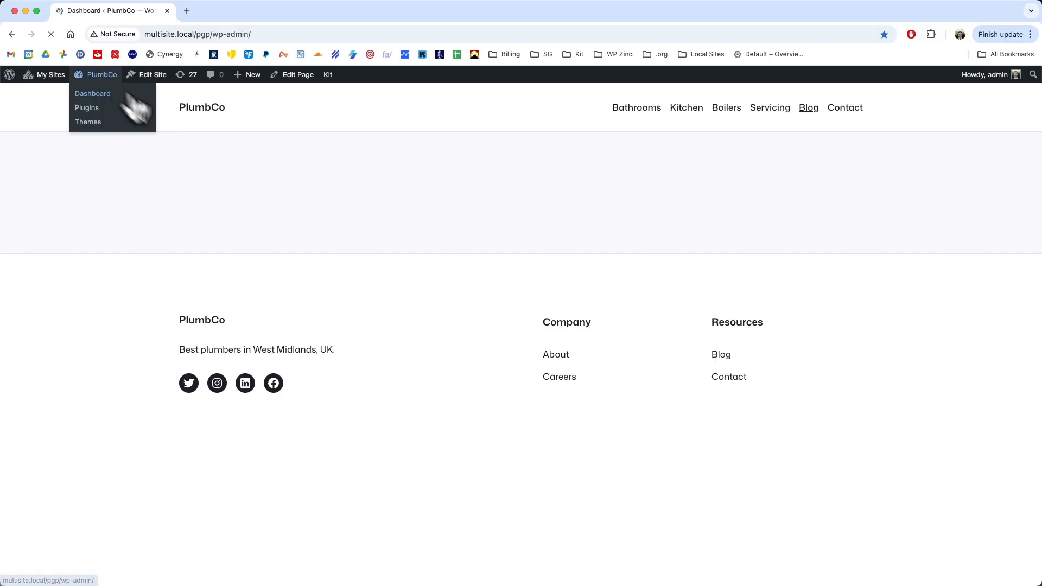
mouse_move(81, 358)
click(114, 372)
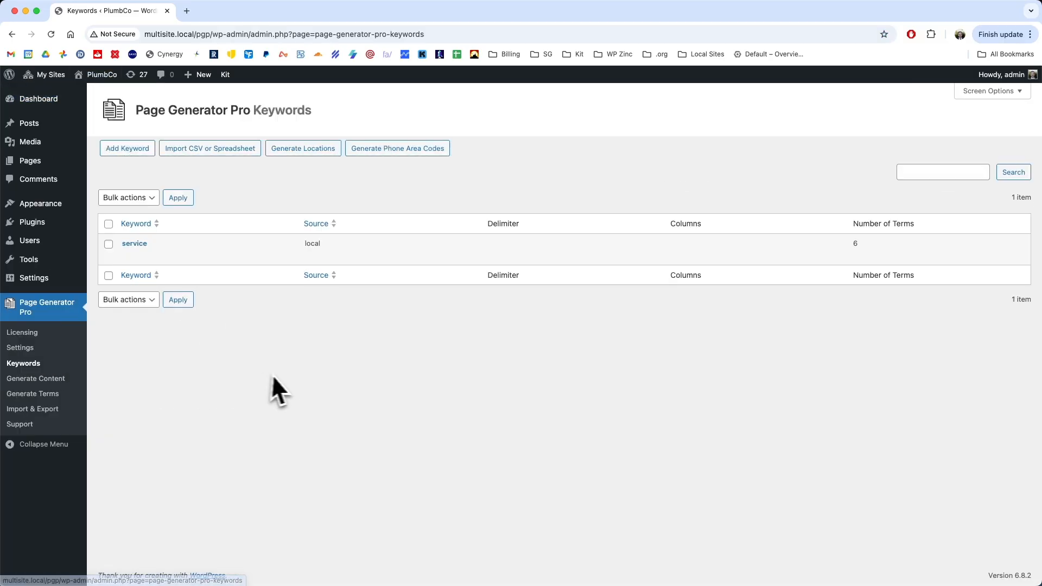
- Start a new keyword named blog_title with OpenAI as its source
click(138, 151)
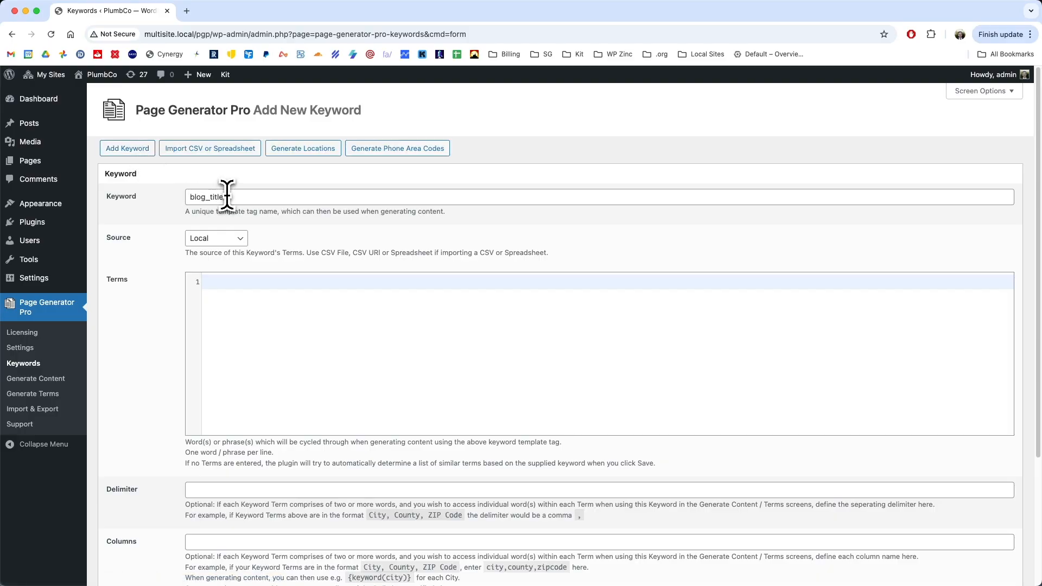
click(243, 300)
click(224, 239)
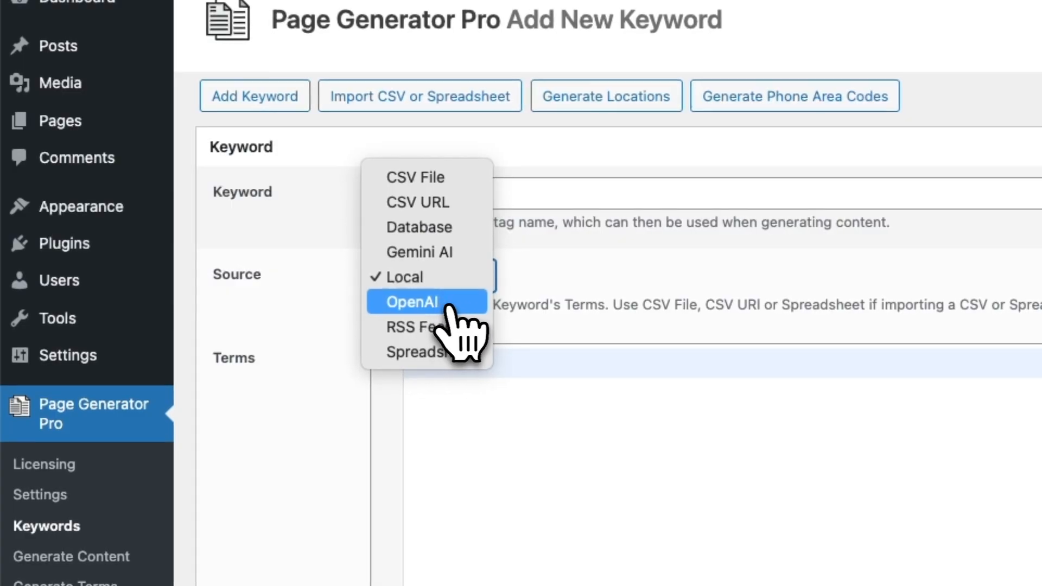
click(455, 302)
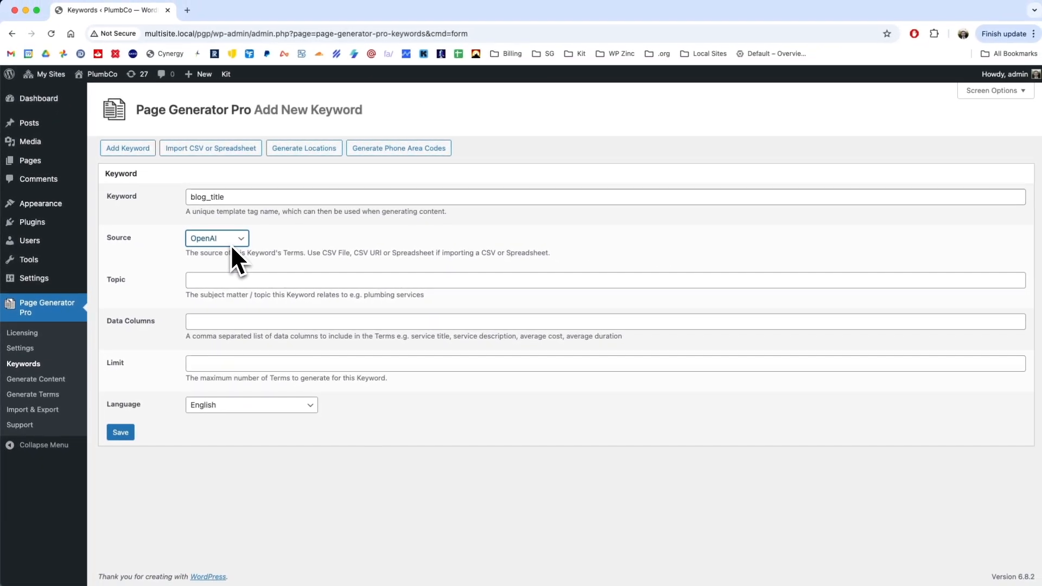
- Save the keyword with topic "Write blog post titles for plumbing tips, how-tos, and FAQs. This is a blog for a plumbing services web site." and limit 10
click(220, 280)
text(Write blog post titles for plumbing tips, how-tos, and FAQs. This is a blog for a plumbing services web site.)
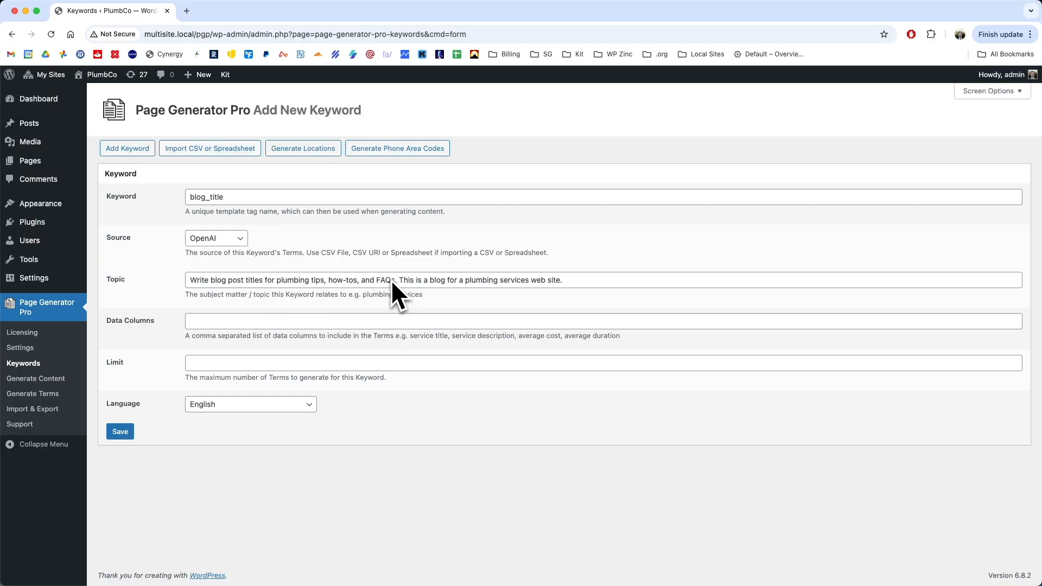
click(297, 362)
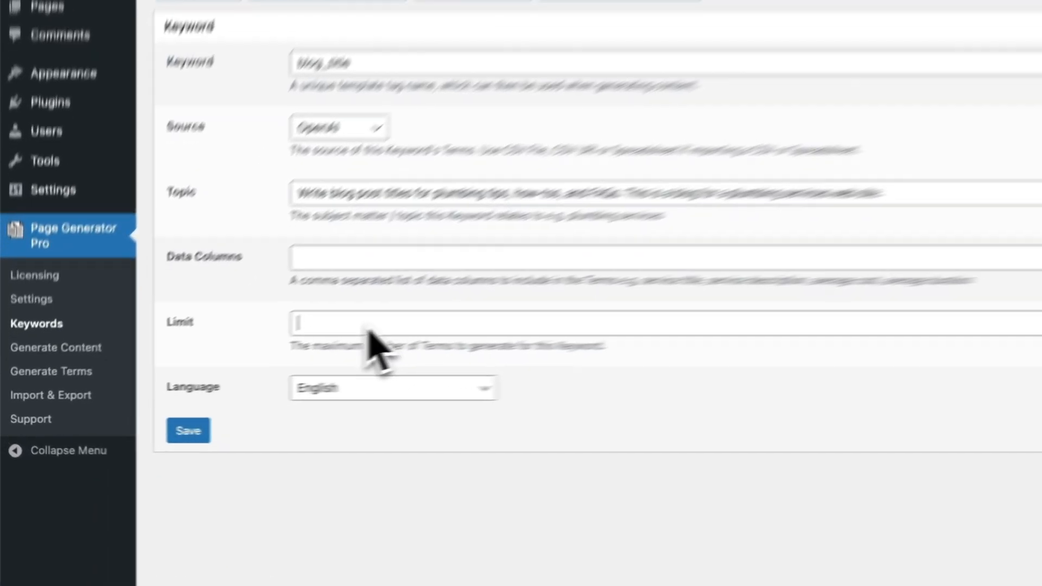
text(10)
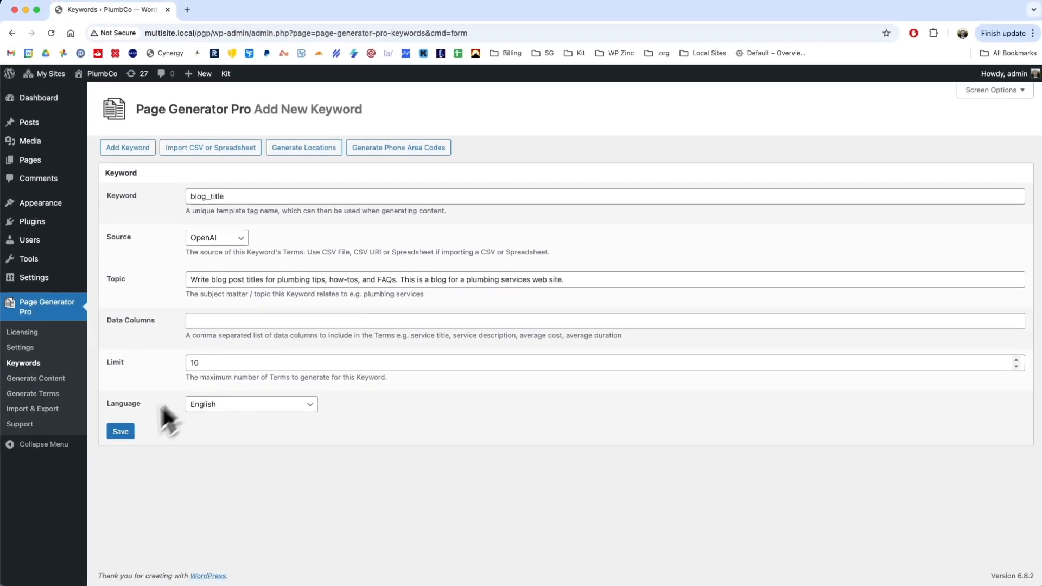
click(246, 437)
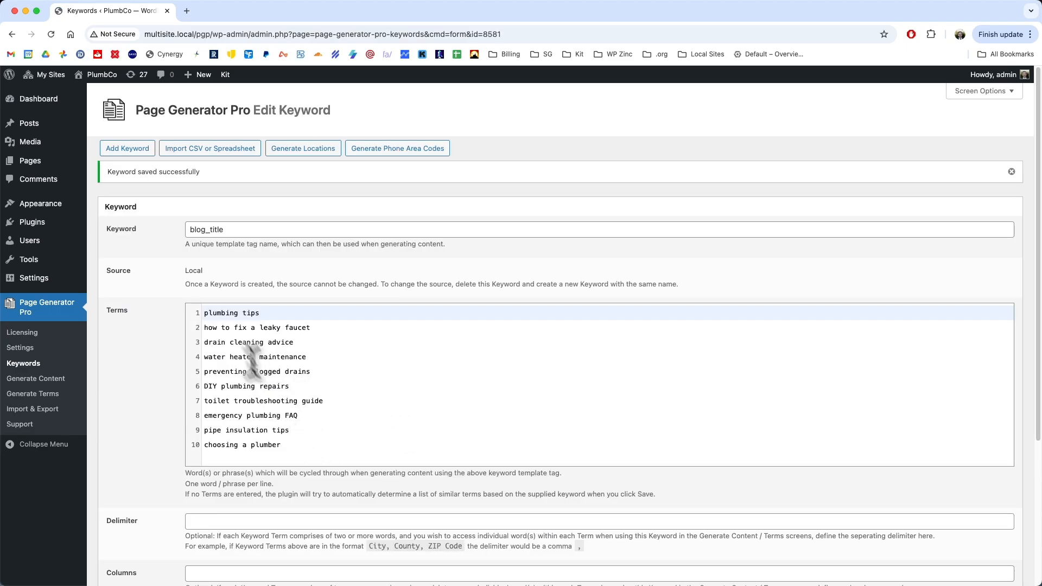
- Create a new content group in Page Generator Pro with the {blog_title} keyword as its title
click(281, 444)
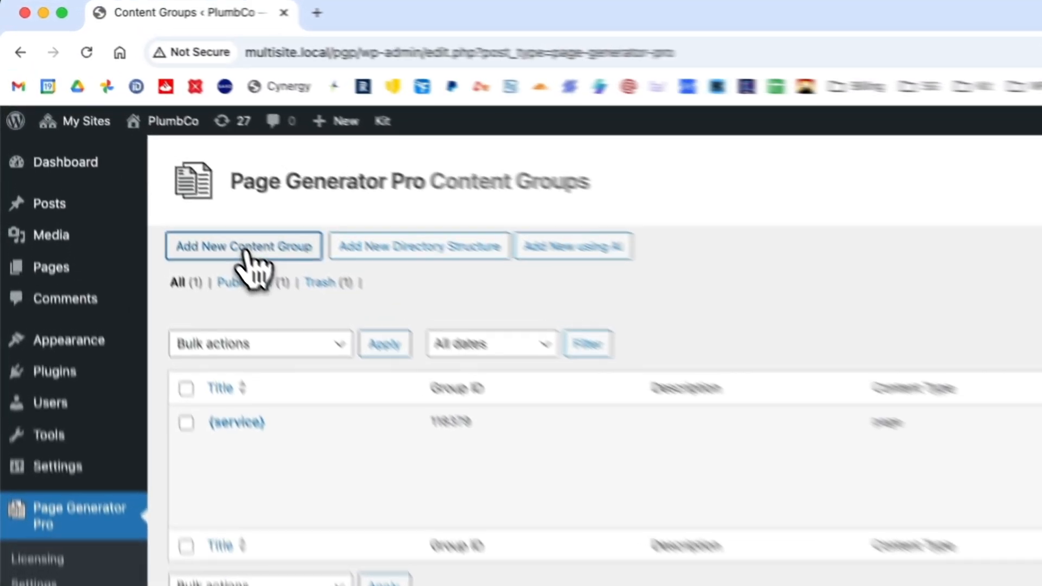
click(150, 152)
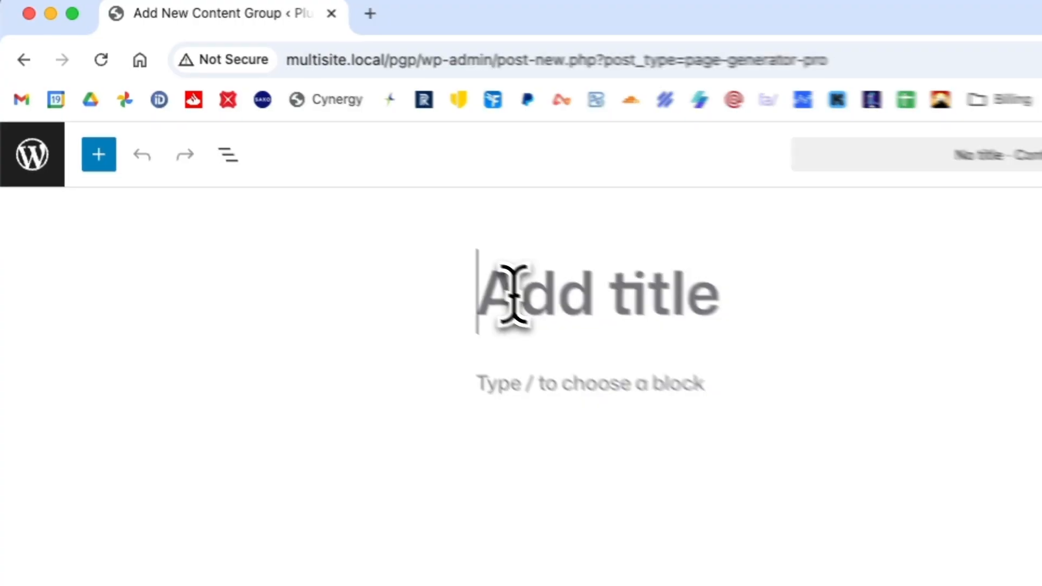
text({)
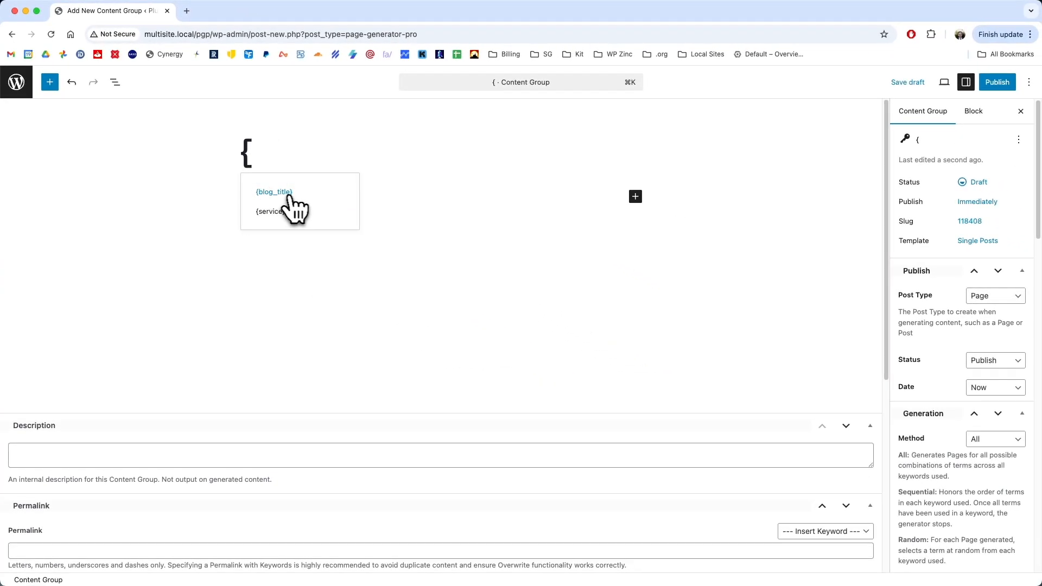
click(287, 196)
key(Return)
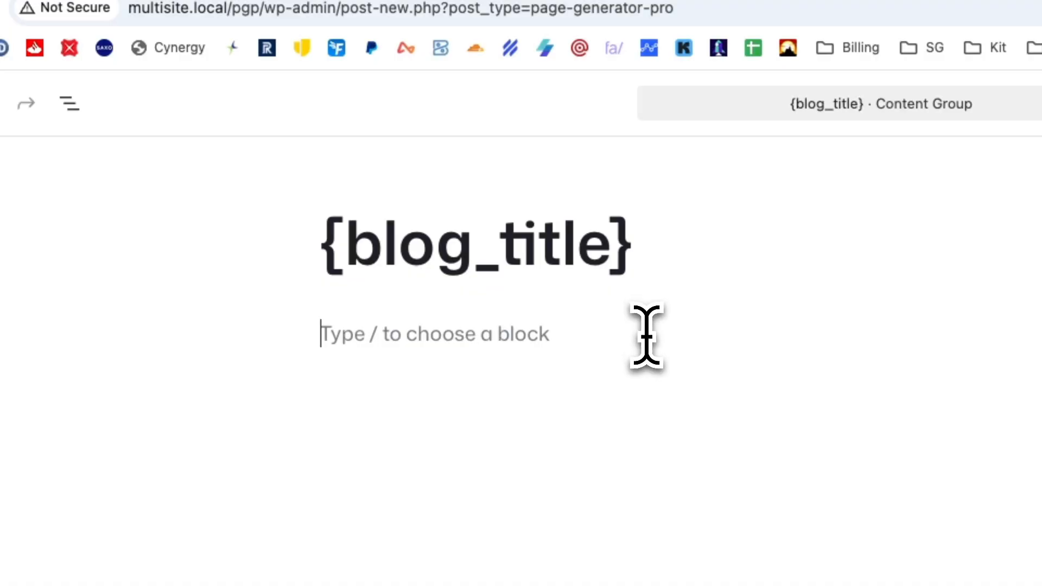
- Insert an OpenAI dynamic element below the title and set its topic to {blog_title}
text(/op)
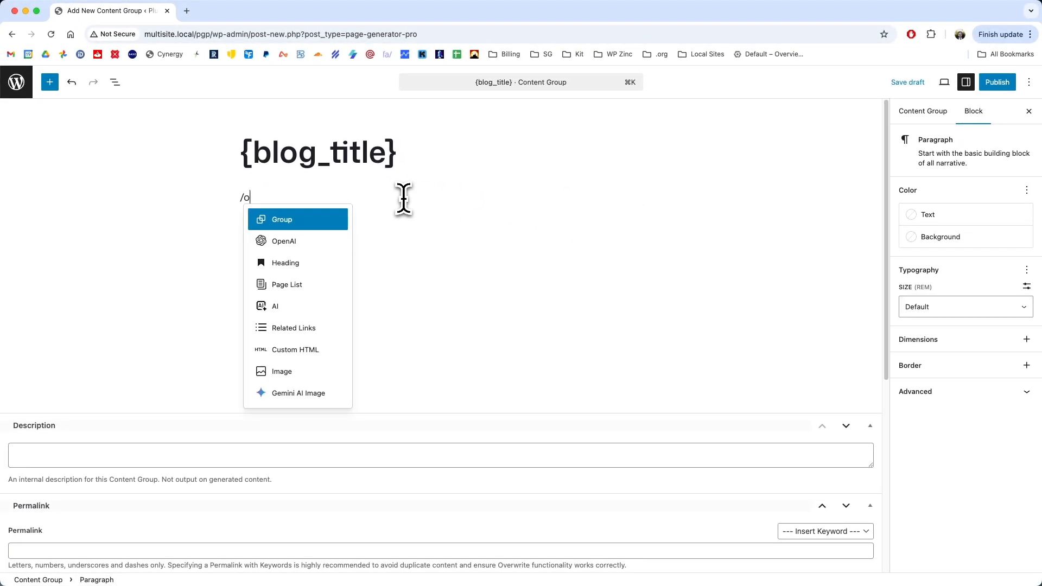
click(320, 220)
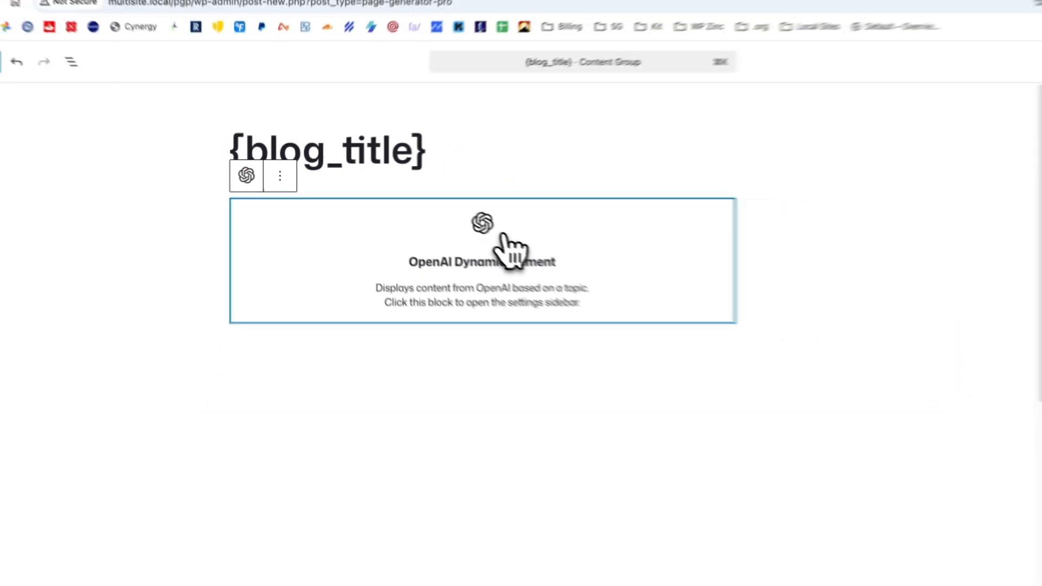
click(635, 293)
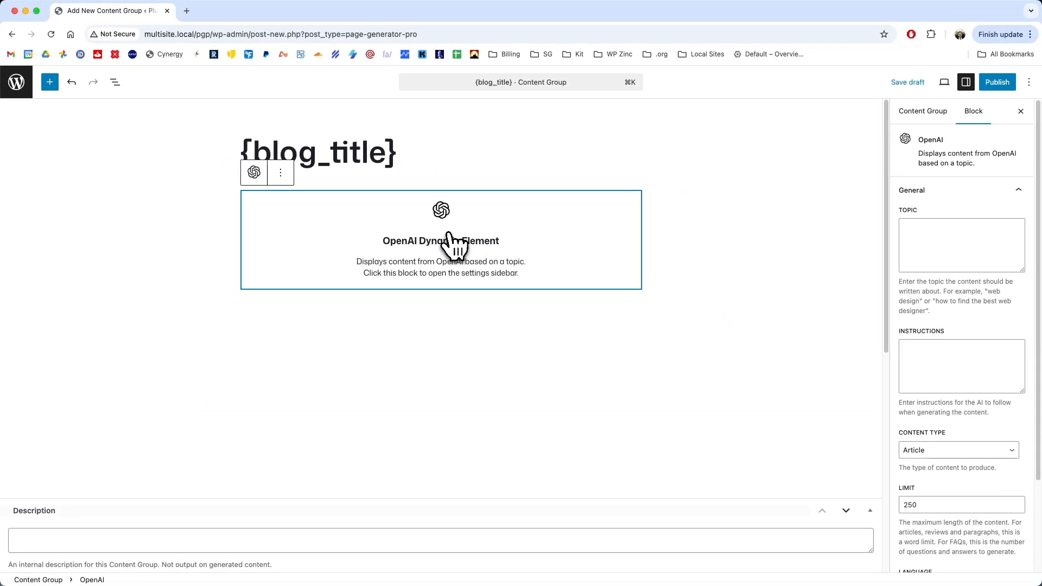
click(967, 254)
text({blog_title)
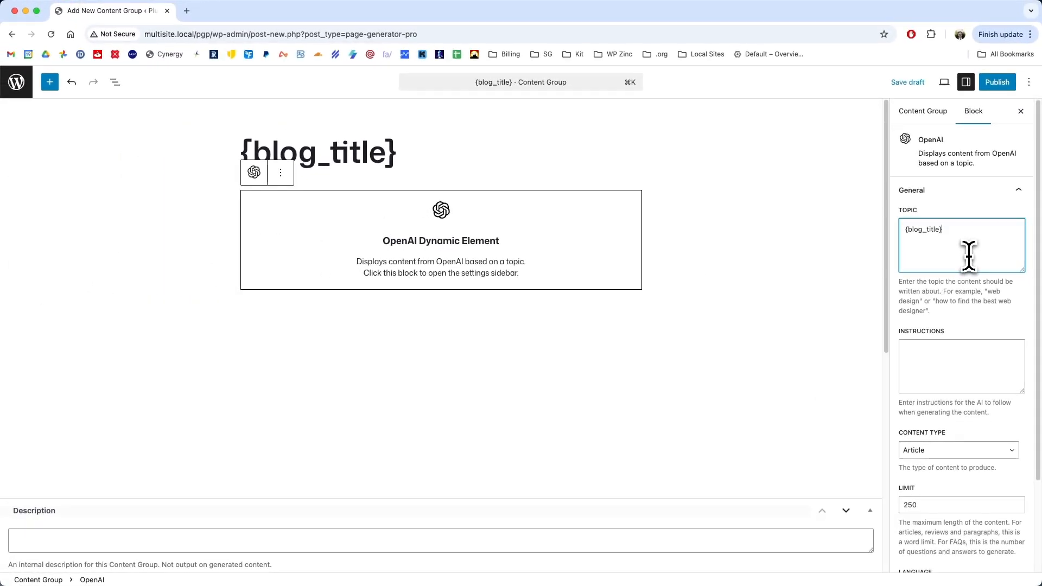
- Set the OpenAI element's maximum content length to 400 words
scroll(968, 256, down, 2)
drag(925, 425, 876, 427)
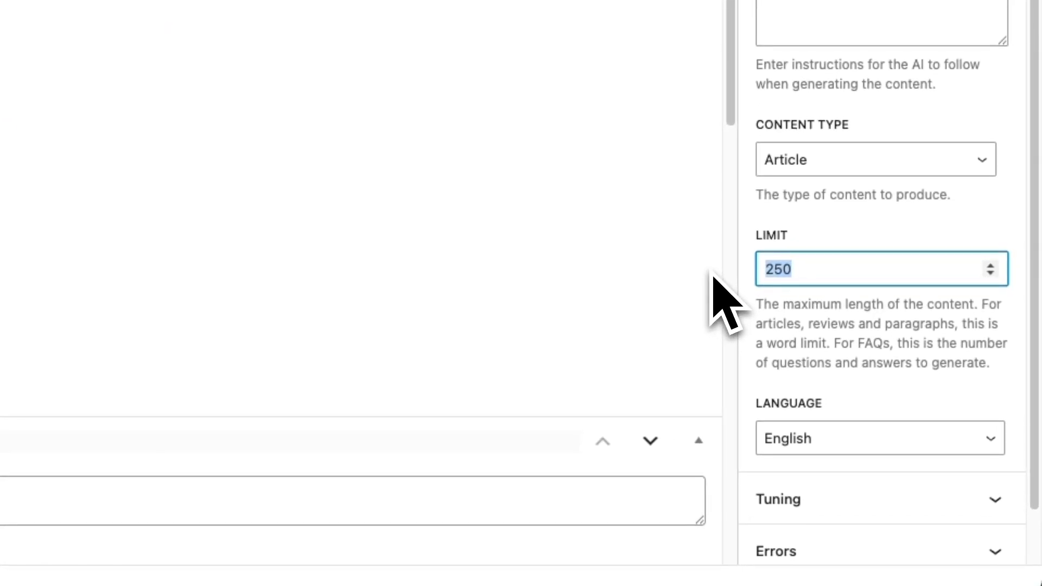
text(400)
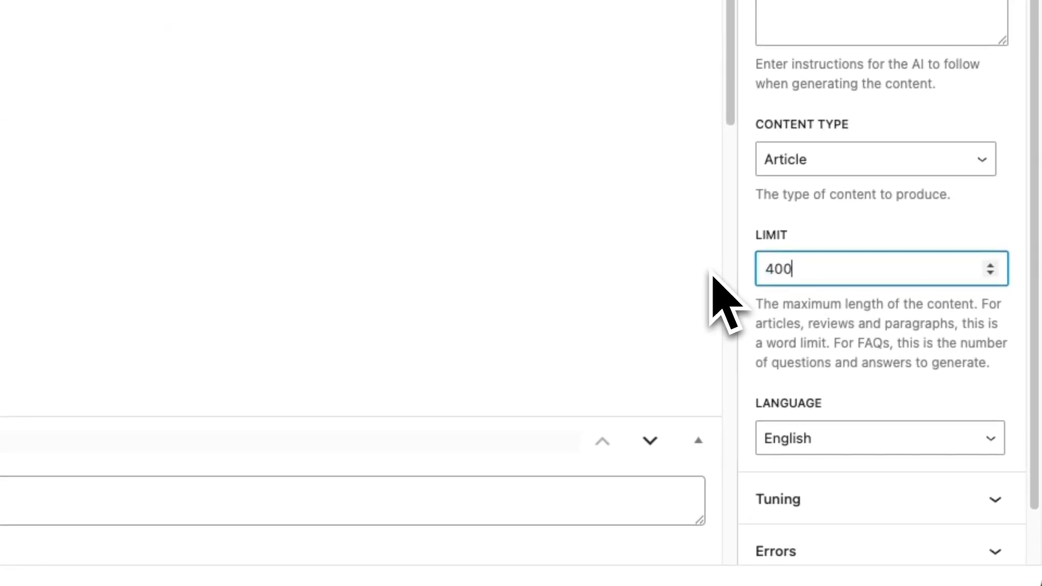
click(868, 320)
scroll(869, 323, down, 1)
scroll(871, 331, up, 5)
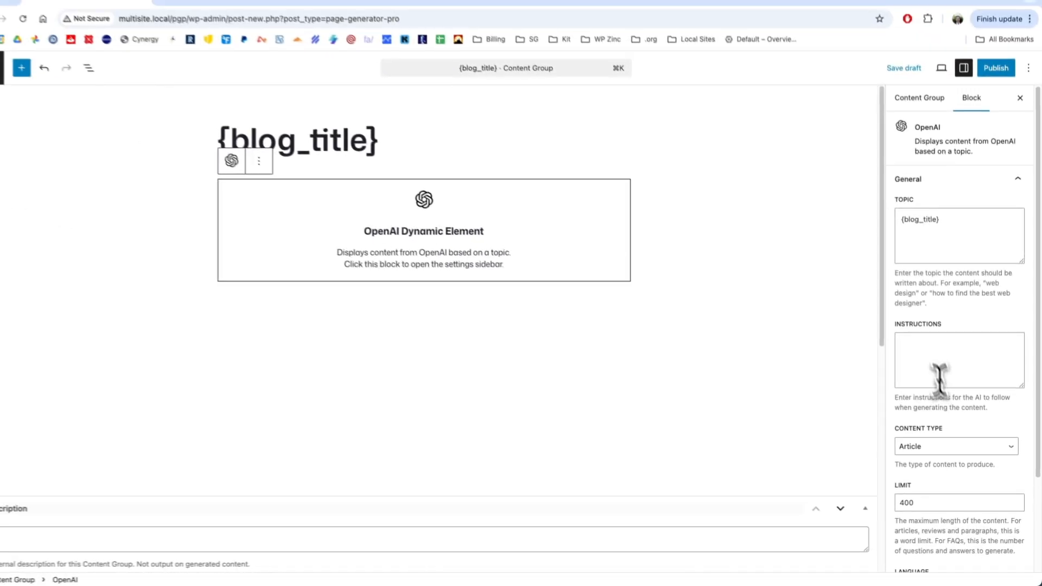
- Review the element's Instructions field and the plugin-wide AI instructions in the Page Generator Pro integration settings
click(835, 304)
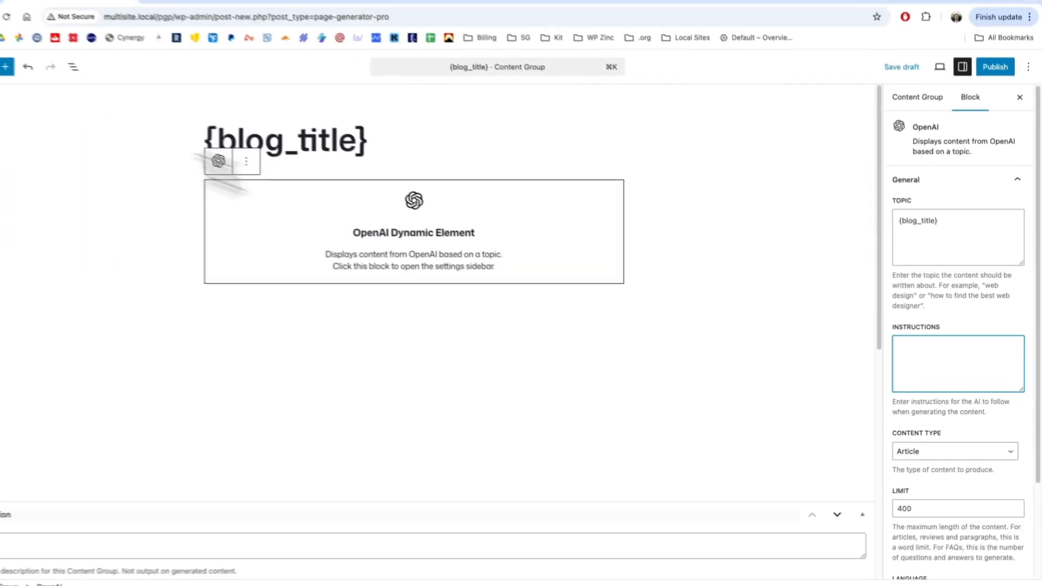
click(237, 11)
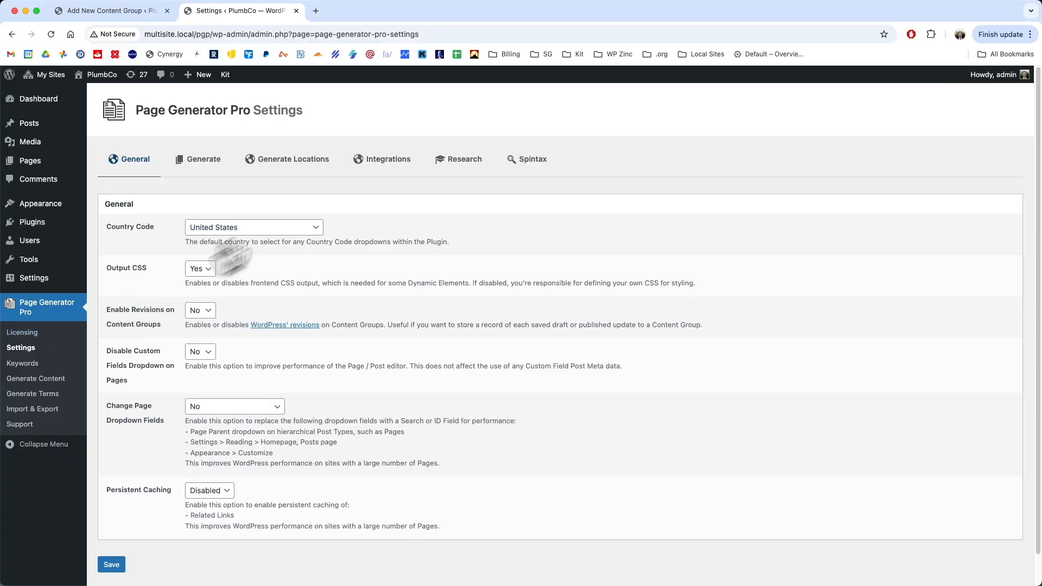
click(383, 162)
triple_click(298, 272)
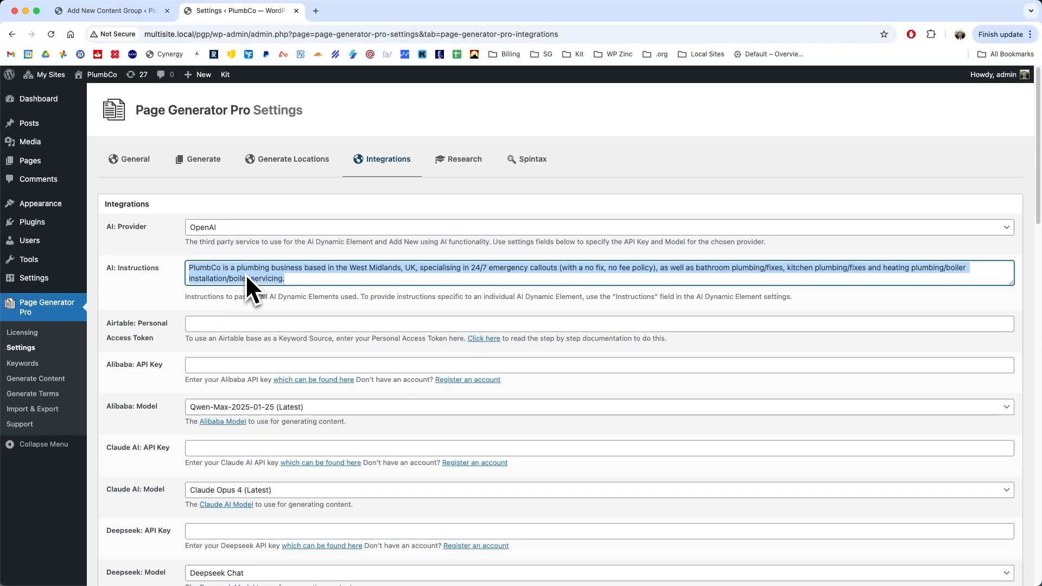
- Return to the content group, set its permalink to {blog_title} and choose Gemini AI Image as the featured image source
key(ctrl+shift+Tab)
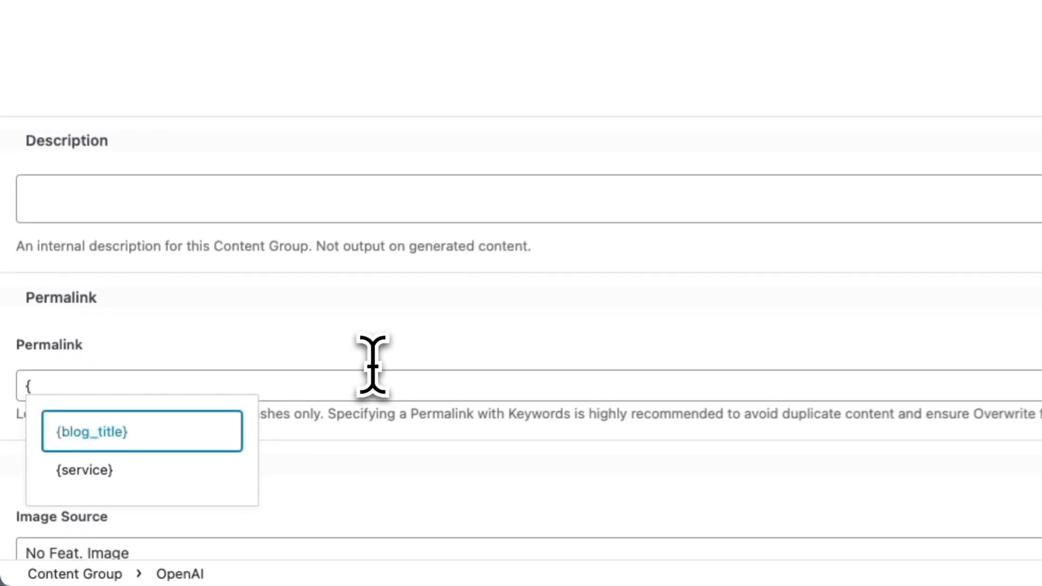
click(91, 507)
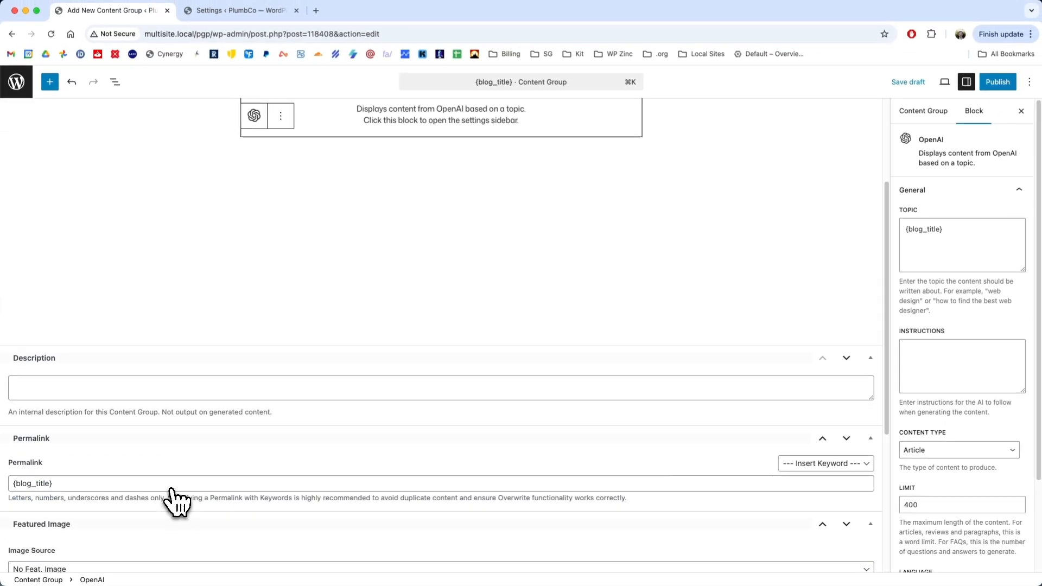
scroll(119, 475, down, 3)
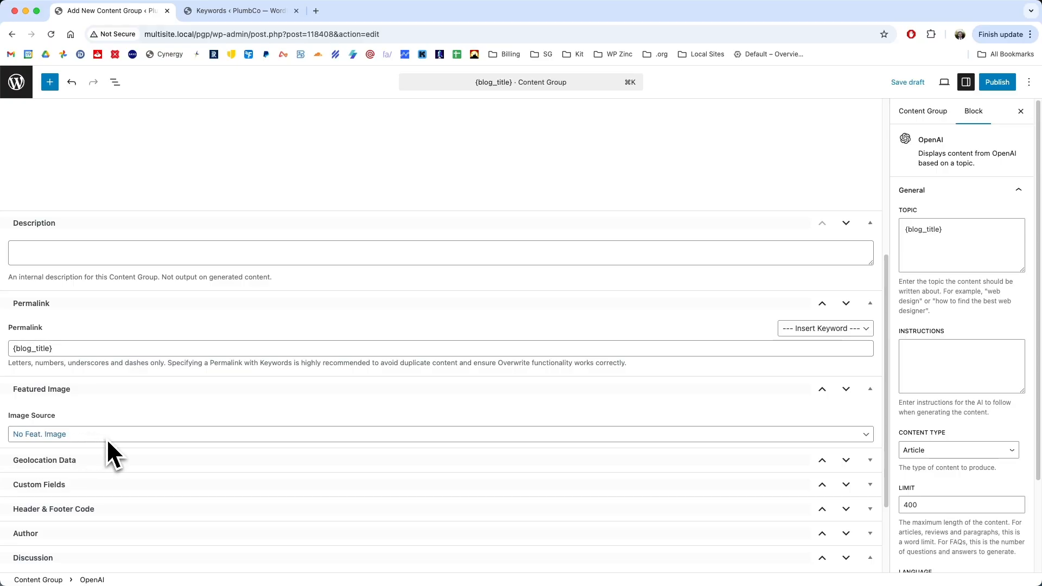
click(106, 437)
click(70, 459)
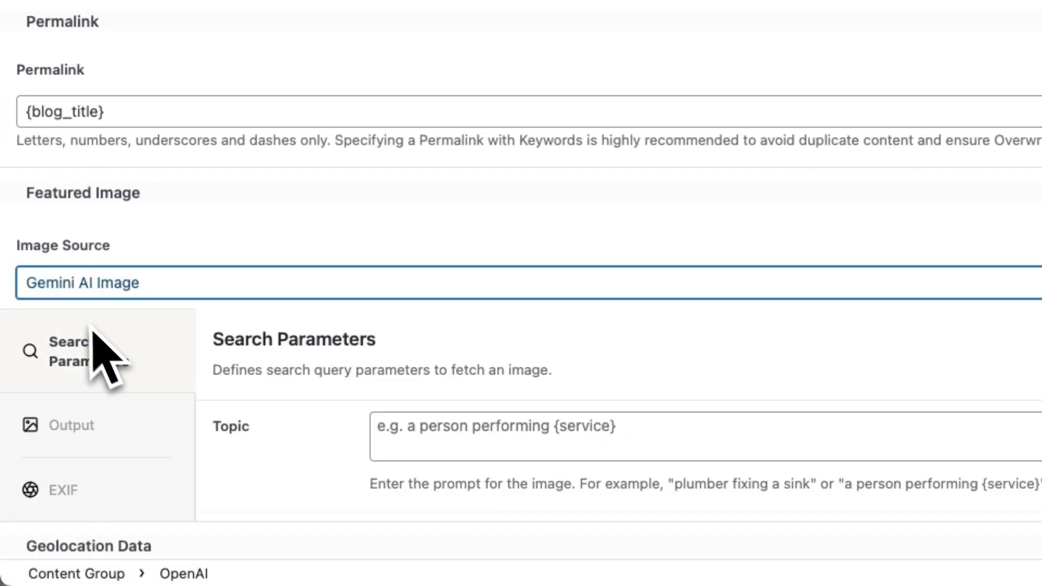
- Set the featured image's topic prompt to "an image related to plumbing"
scroll(232, 325, down, 3)
click(521, 306)
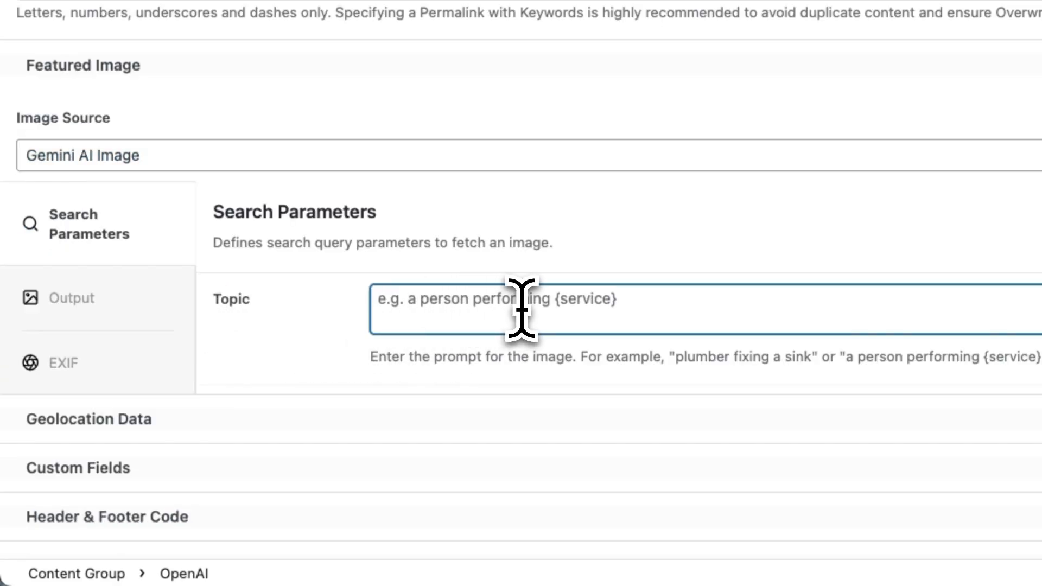
text(an image related to plum)
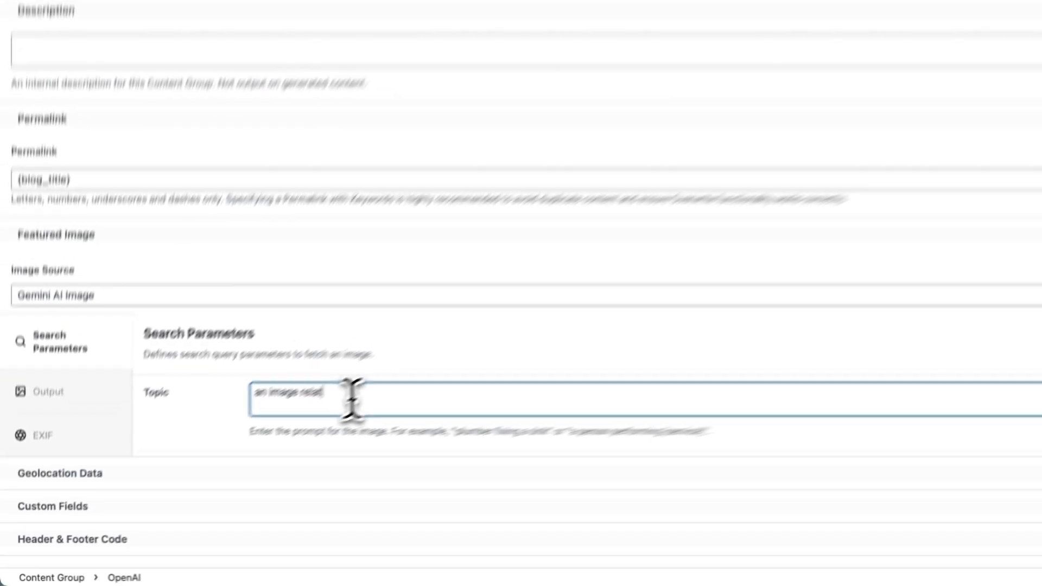
text(bing)
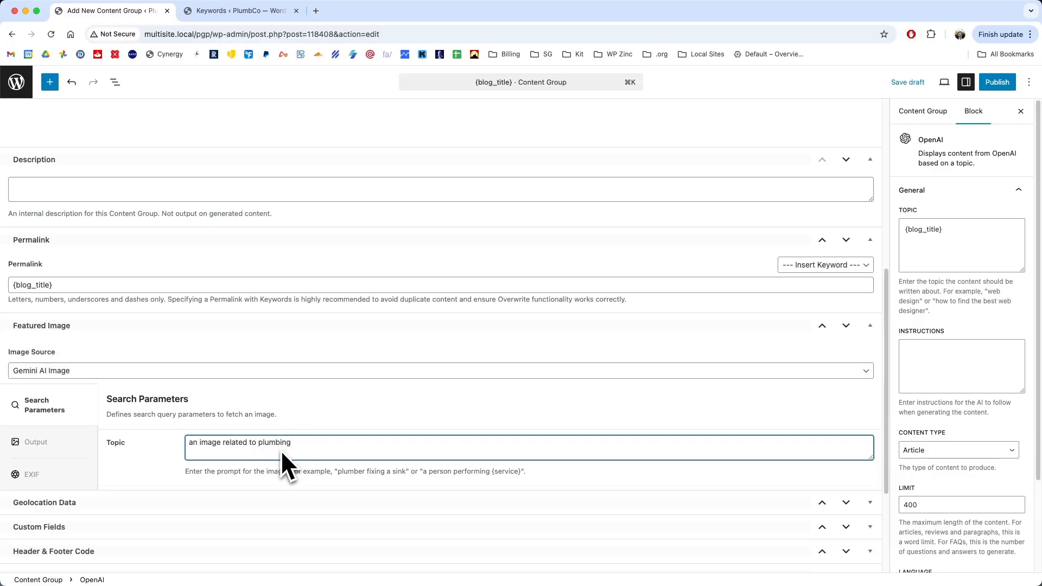
- Set the featured image's output title to the {blog_title} keyword
click(60, 450)
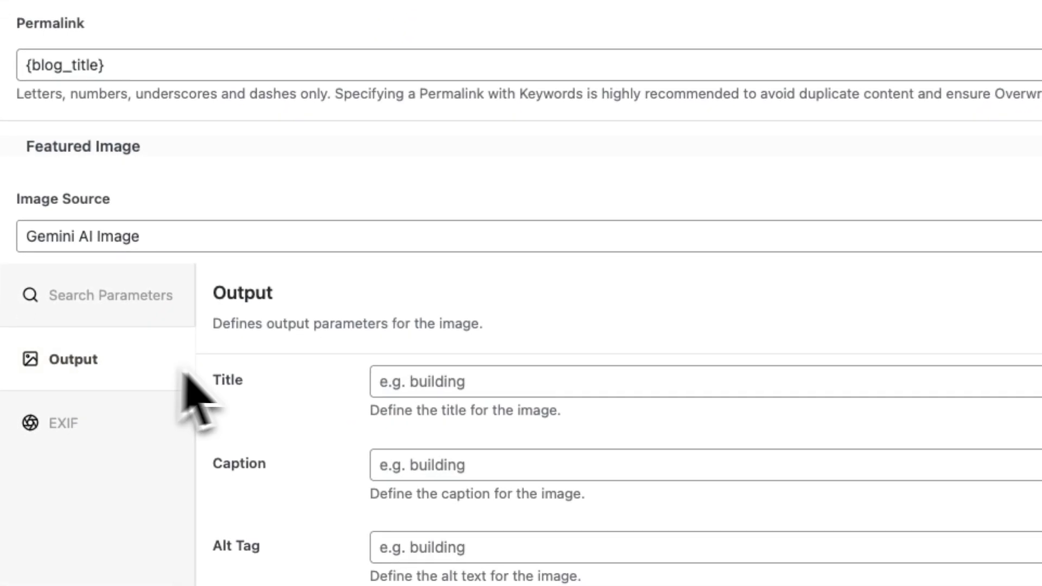
scroll(184, 374, down, 4)
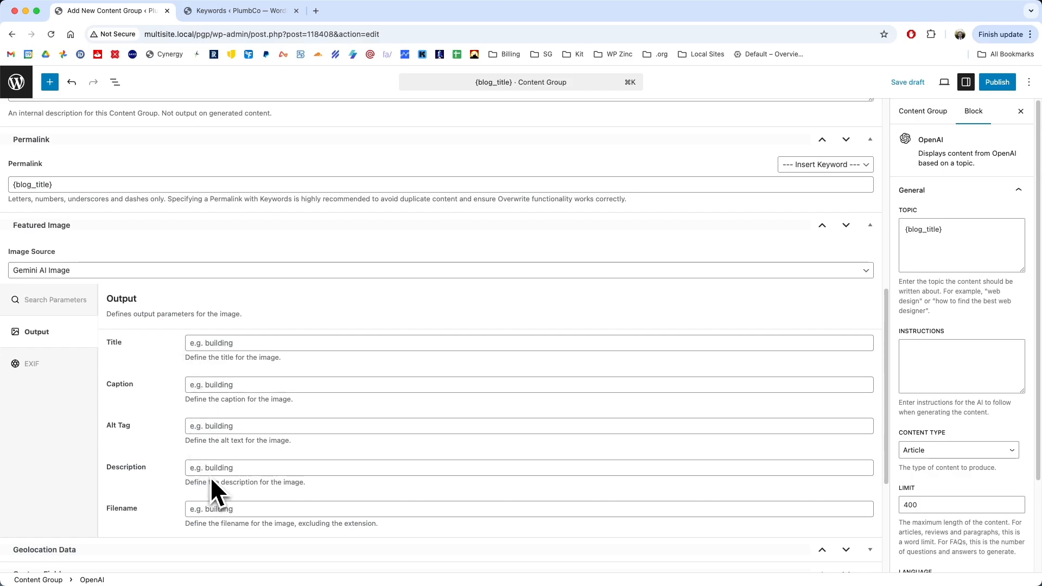
click(202, 343)
text({)
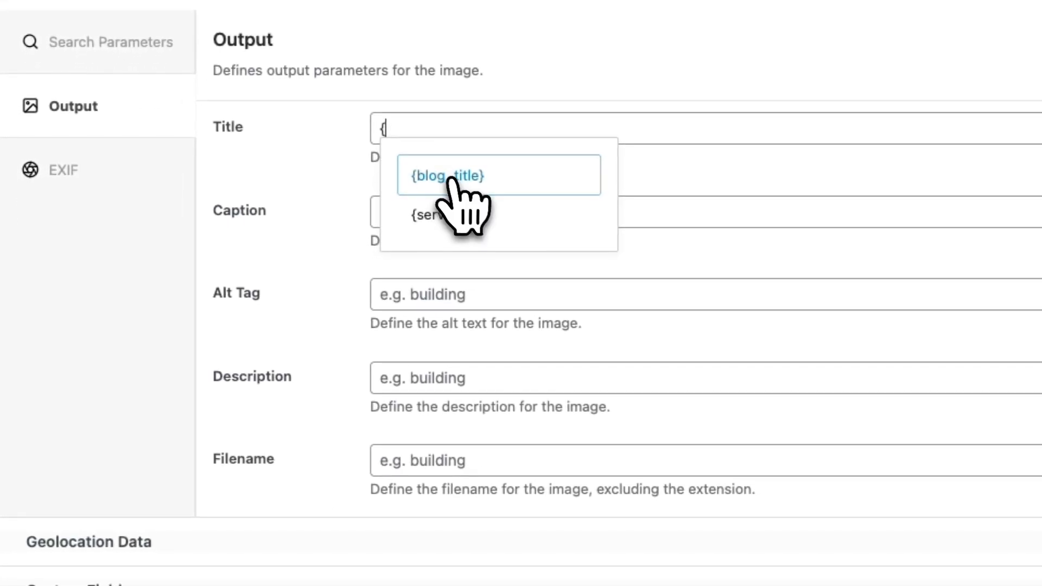
click(449, 179)
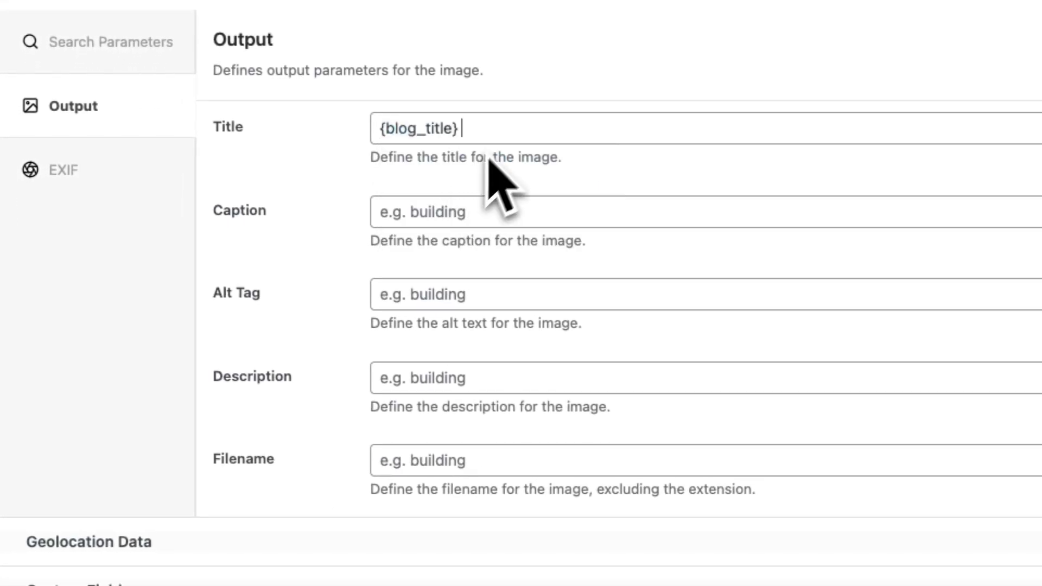
- Copy {blog_title} from the image title into the featured image's alt tag, description and filename
key(super+a)
key(super+c)
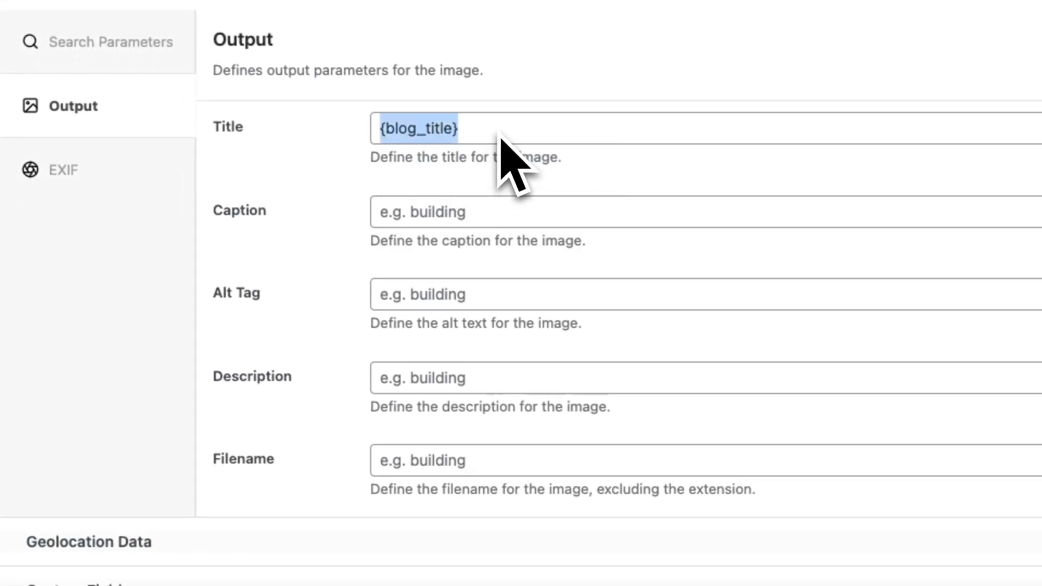
click(416, 294)
key(super+v)
click(388, 392)
key(super+v)
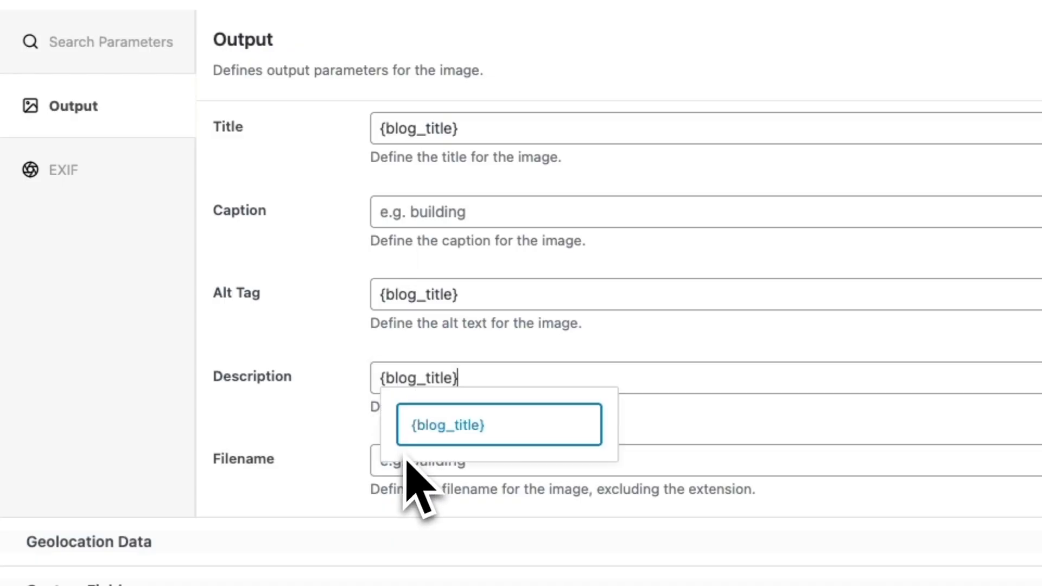
click(376, 463)
key(super+v)
click(316, 451)
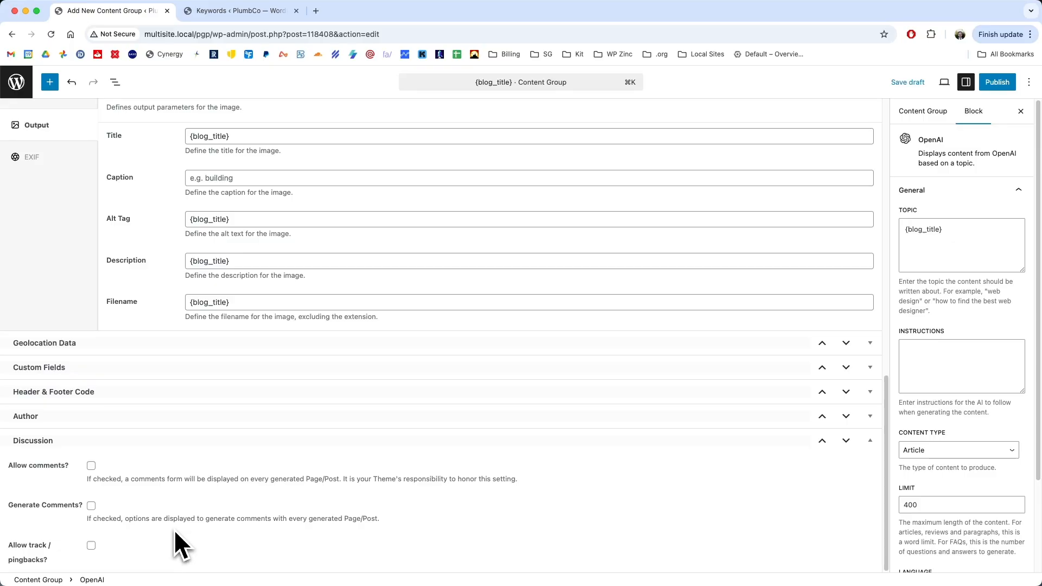
- Allow comments on the generated posts and turn on comment generation with 3 comments per post
click(91, 465)
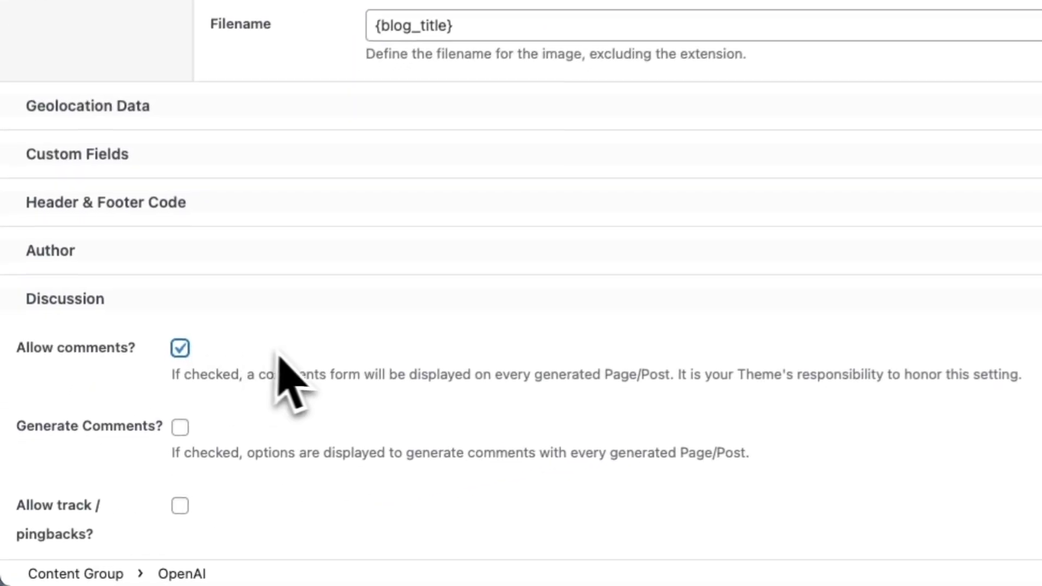
click(183, 426)
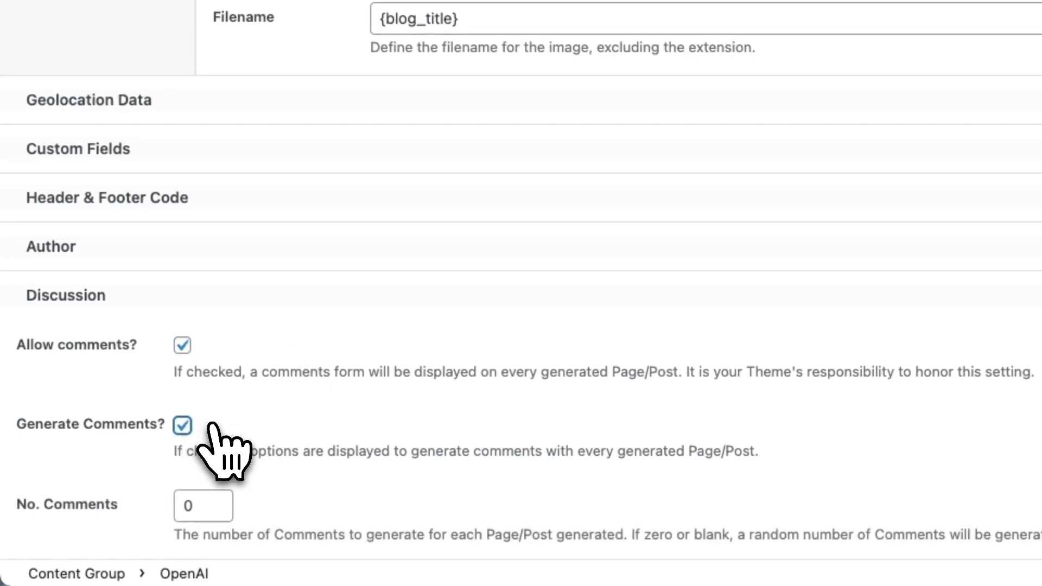
scroll(271, 416, down, 2)
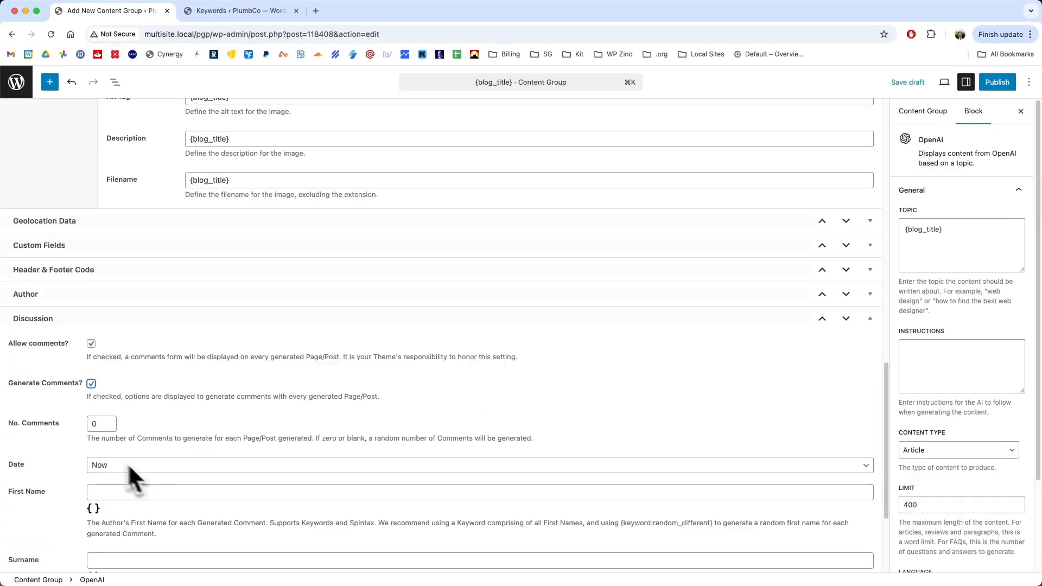
scroll(129, 465, down, 1)
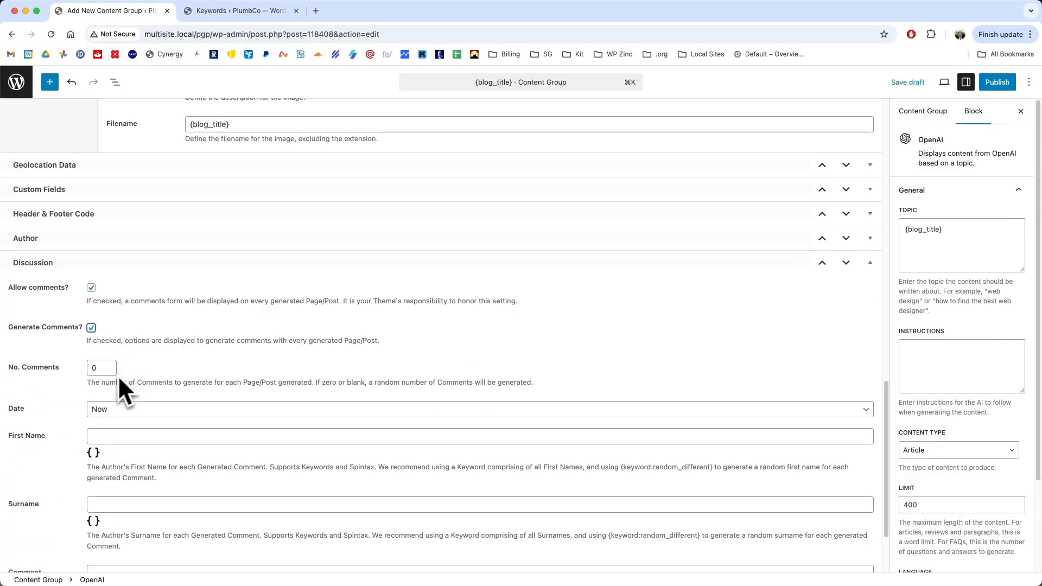
double_click(94, 368)
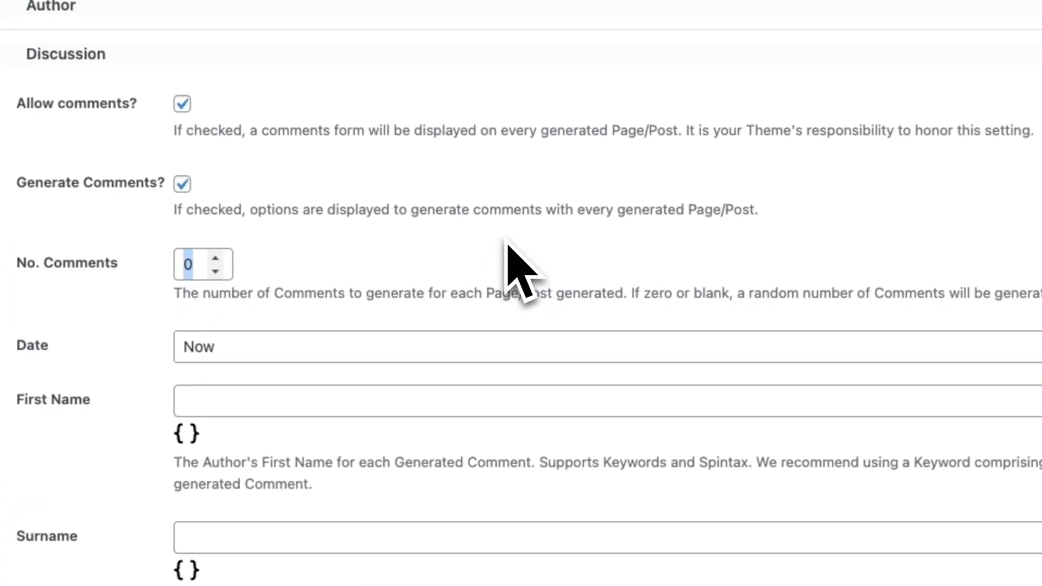
text(3)
- Give the generated comments a Random Date between 19/09/2025 and 30/09/2025
scroll(445, 271, down, 1)
click(263, 293)
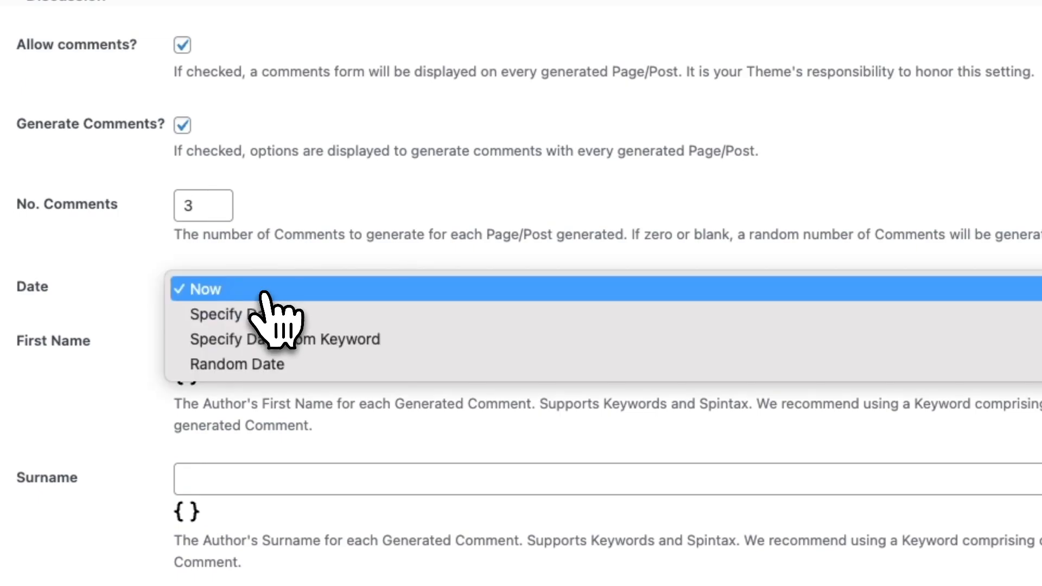
click(271, 365)
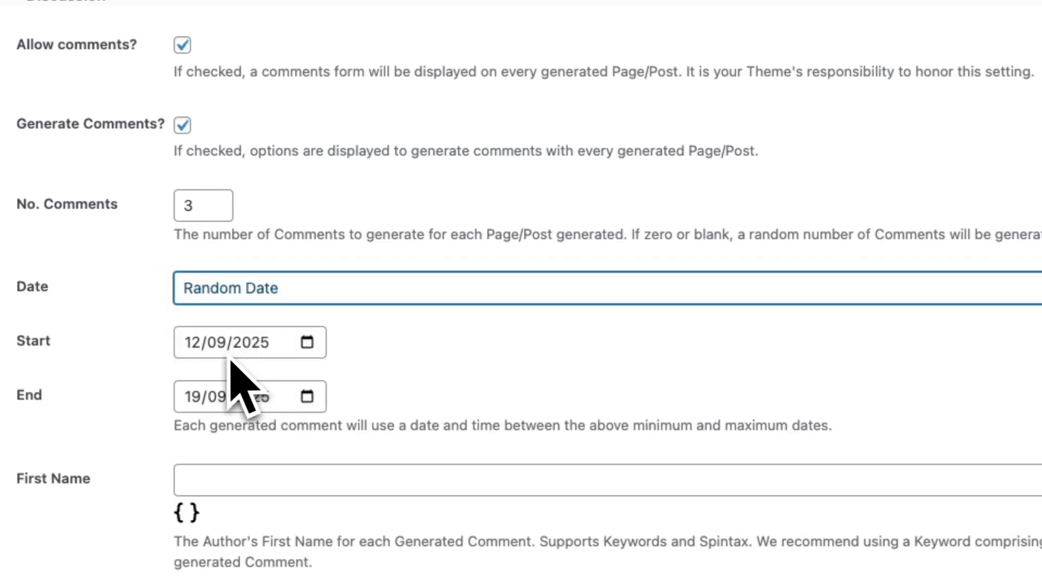
click(199, 352)
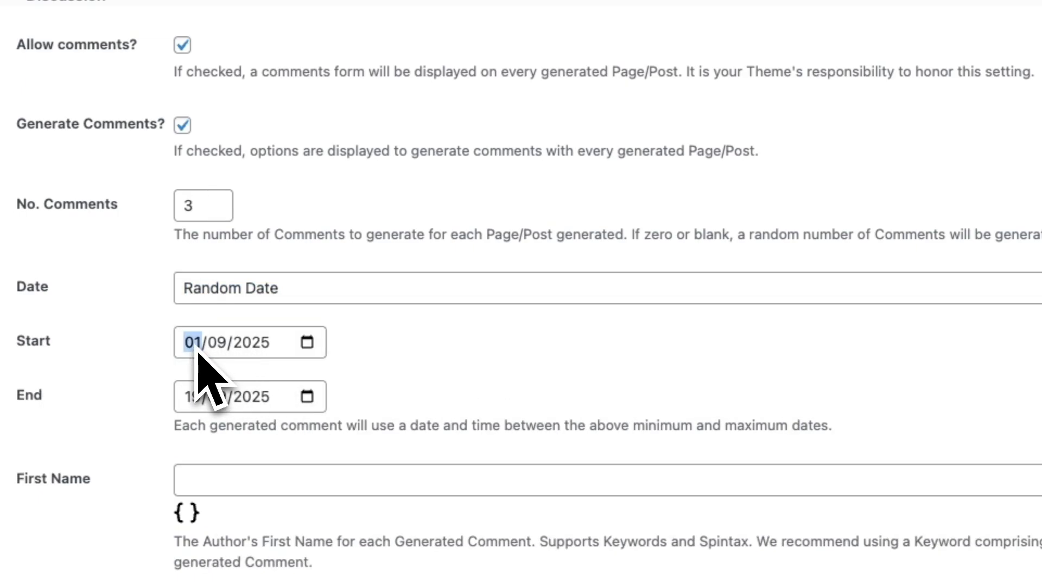
text(19)
click(204, 401)
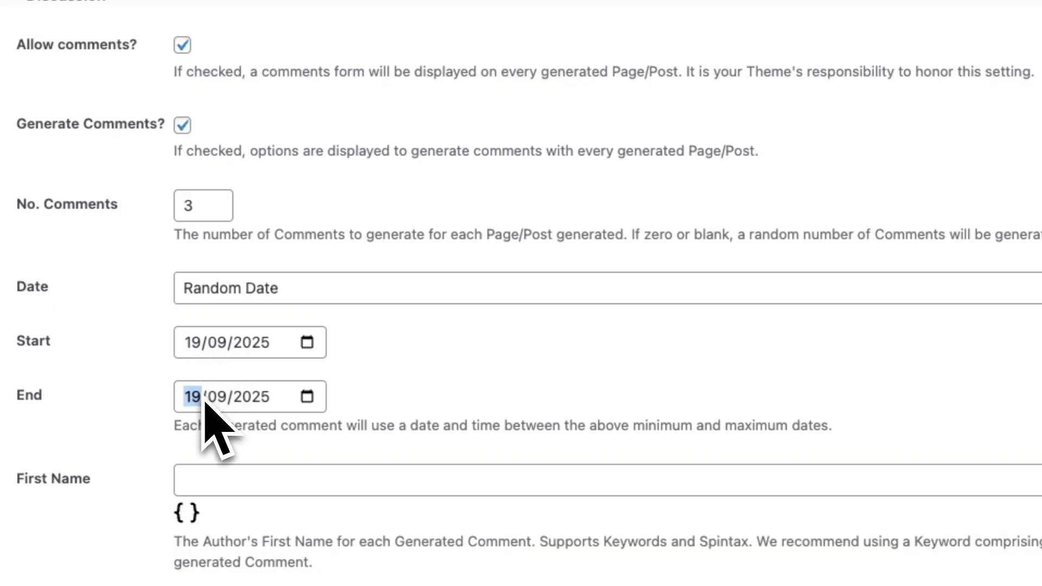
scroll(272, 401, down, 5)
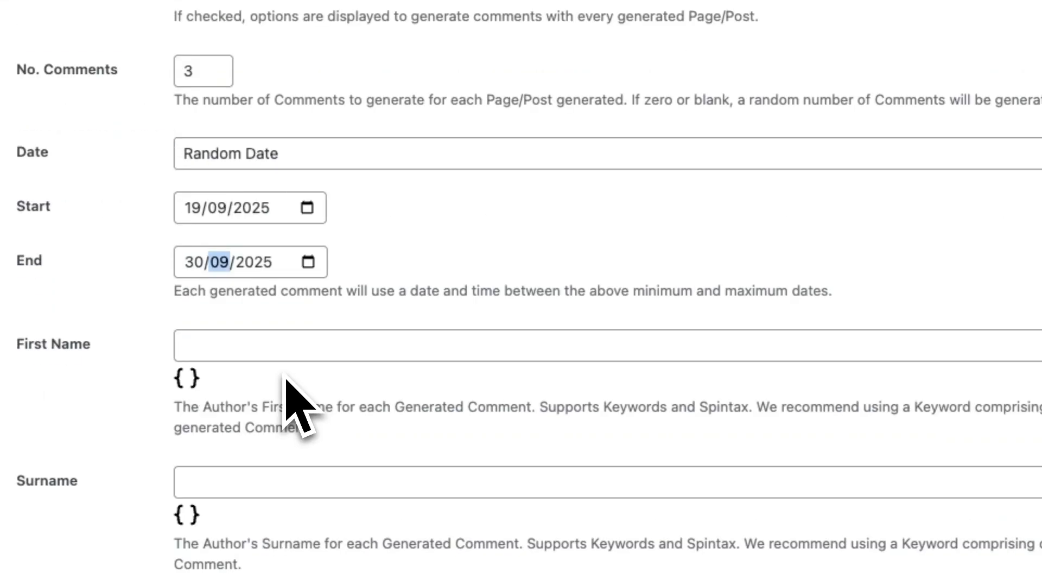
click(203, 209)
click(200, 342)
click(209, 470)
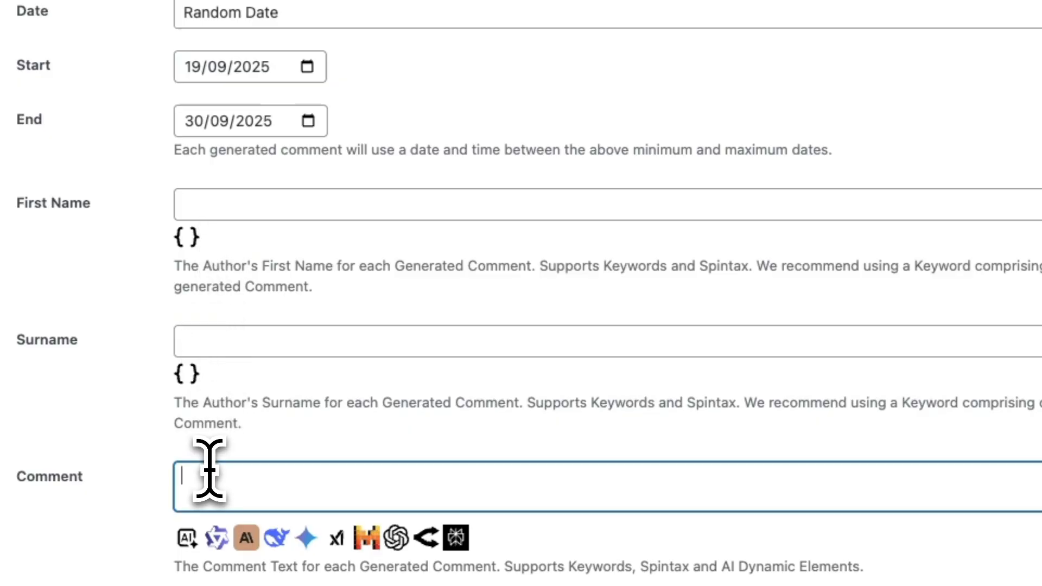
click(199, 203)
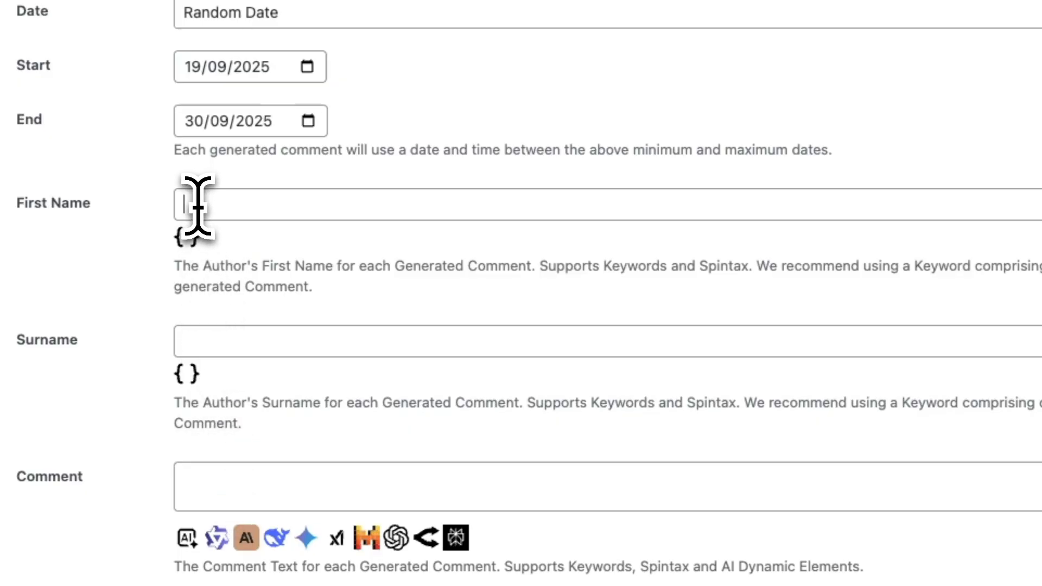
scroll(189, 136, up, 5)
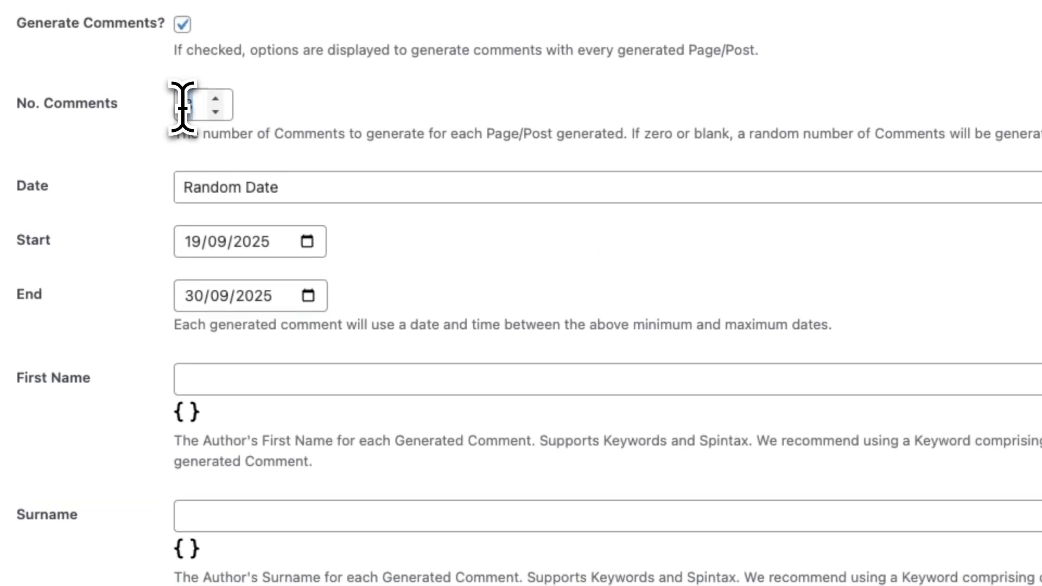
double_click(186, 106)
click(204, 374)
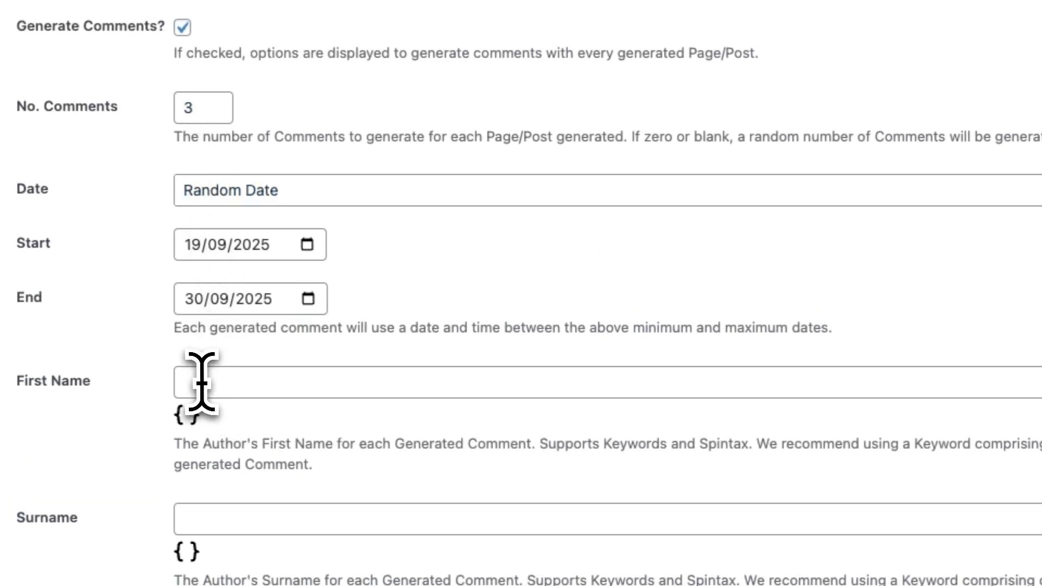
scroll(214, 429, down, 4)
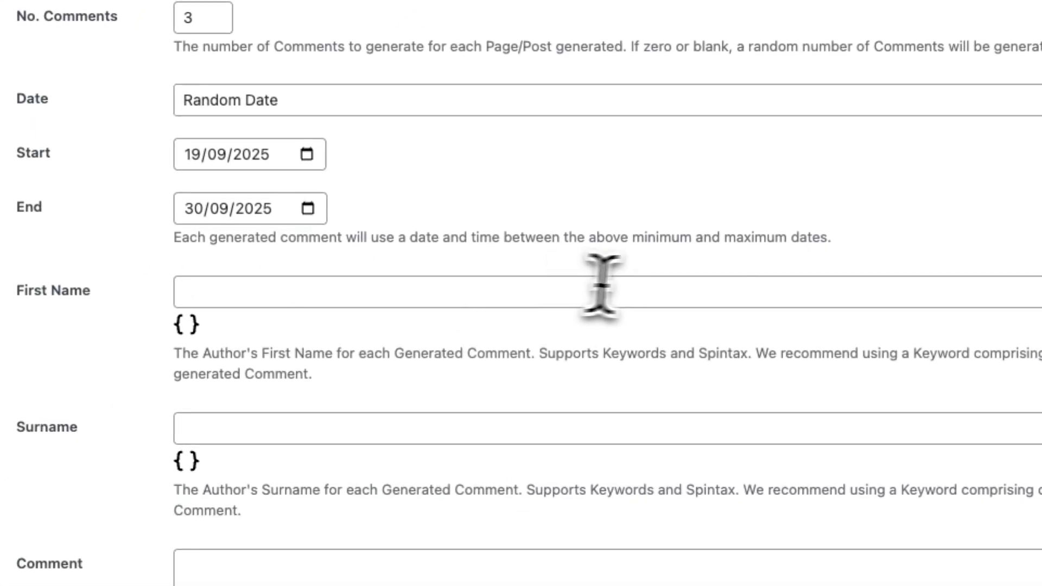
- Fill the generated comments' First Name and Surname with spintax lists of common first names and surnames
click(601, 287)
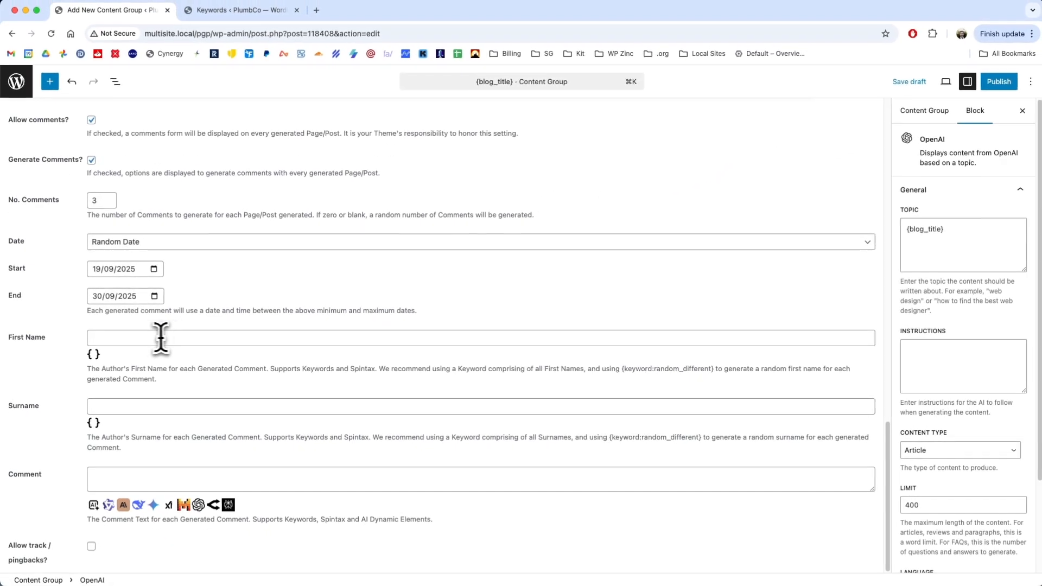
key(super+v)
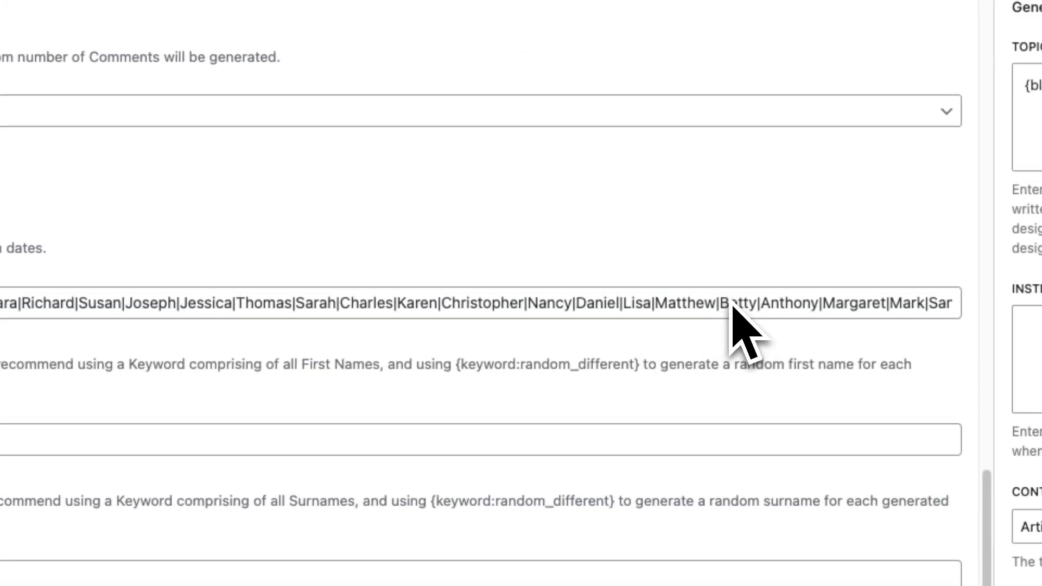
click(183, 325)
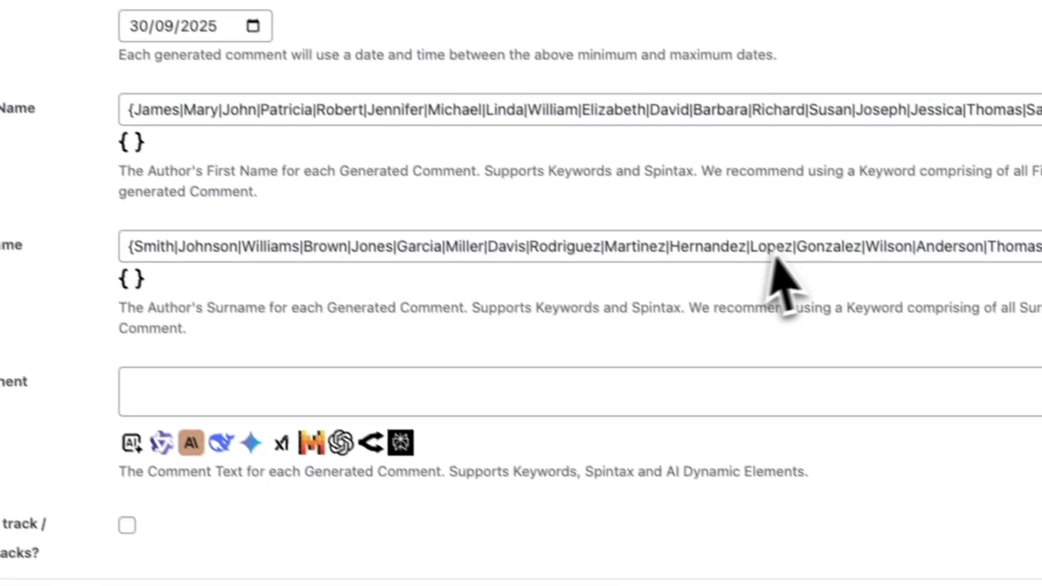
- Start an OpenAI element for the comment text with the topic "write a comment stating how useful the blog post's topic was regarding {blog_title}"
click(565, 417)
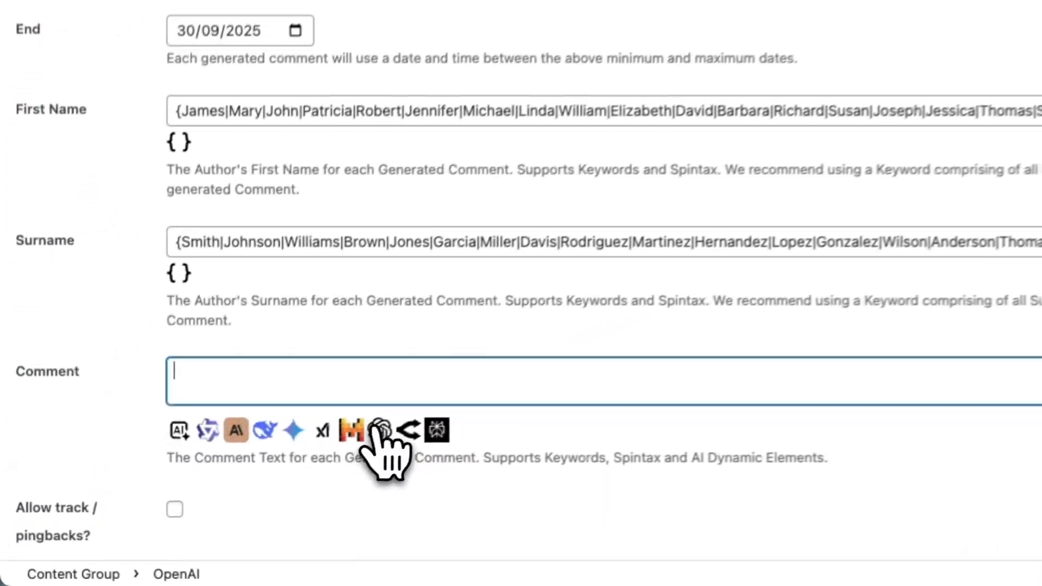
click(251, 482)
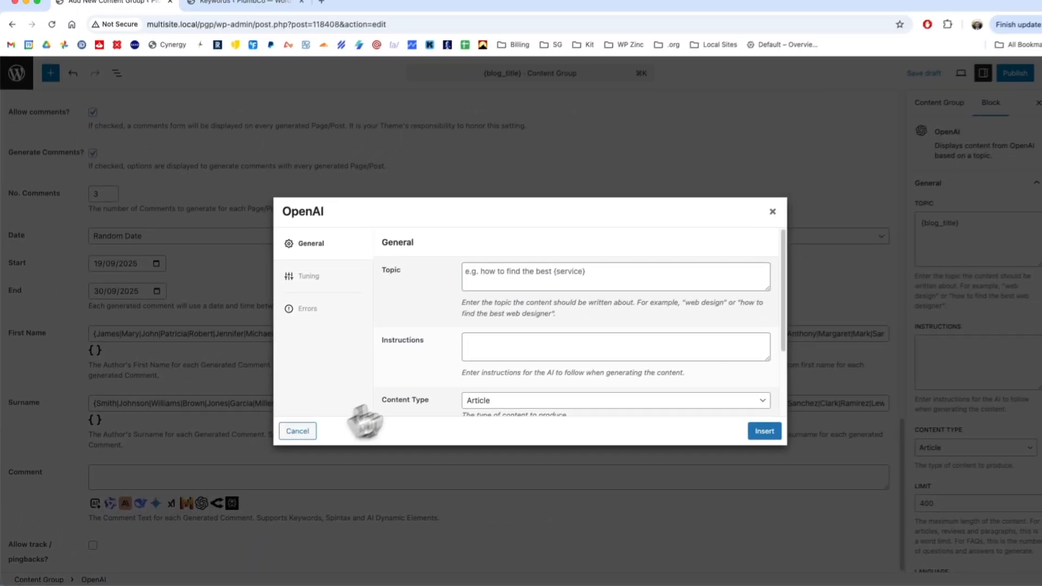
scroll(541, 379, down, 2)
scroll(529, 325, up, 2)
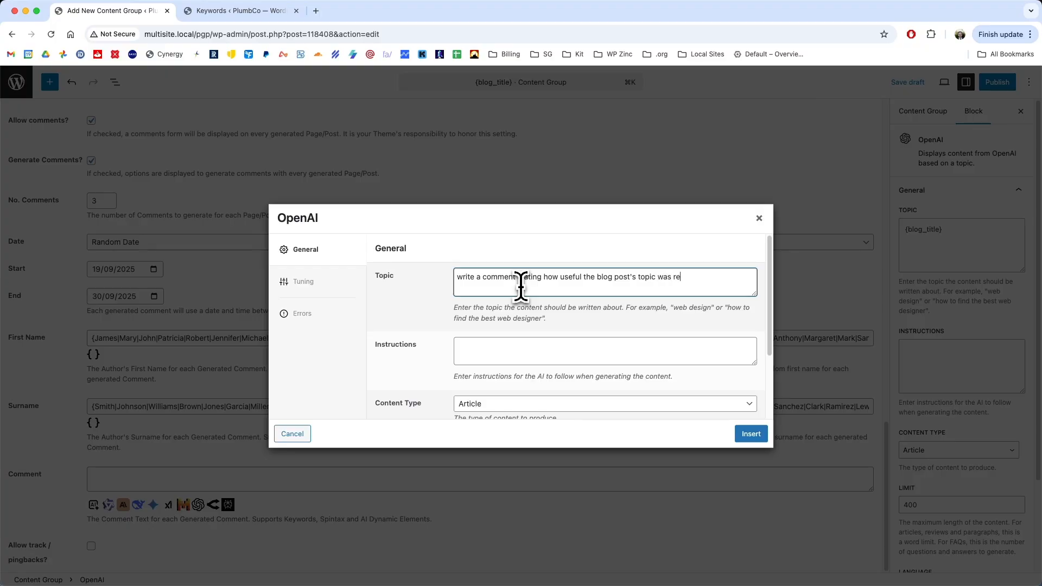
text(g {)
click(742, 300)
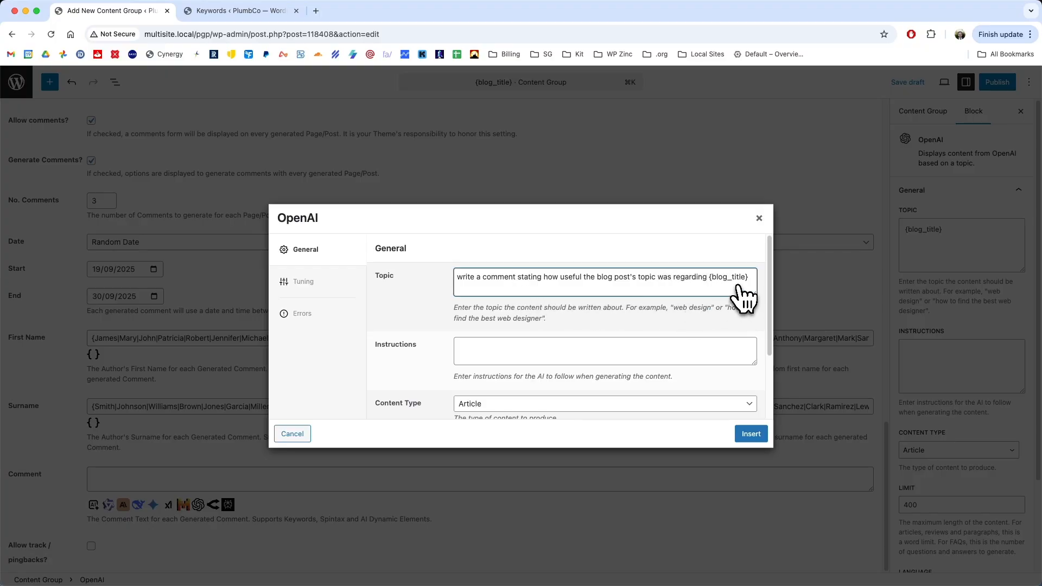
- Set the OpenAI comment's content type to Paragraph with a limit of 100 and insert it into the comment text
scroll(542, 337, down, 2)
click(494, 349)
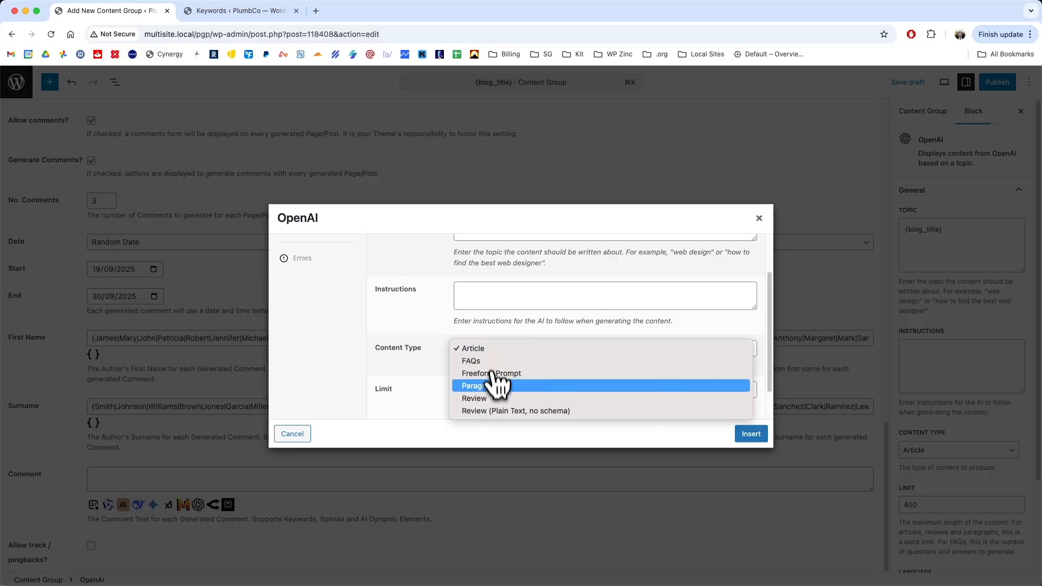
click(491, 386)
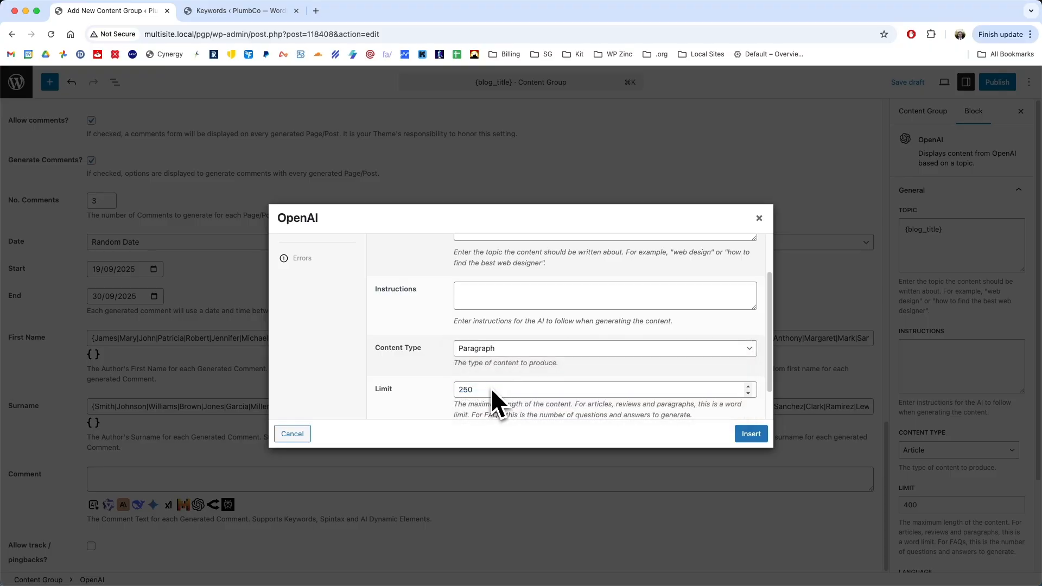
click(488, 351)
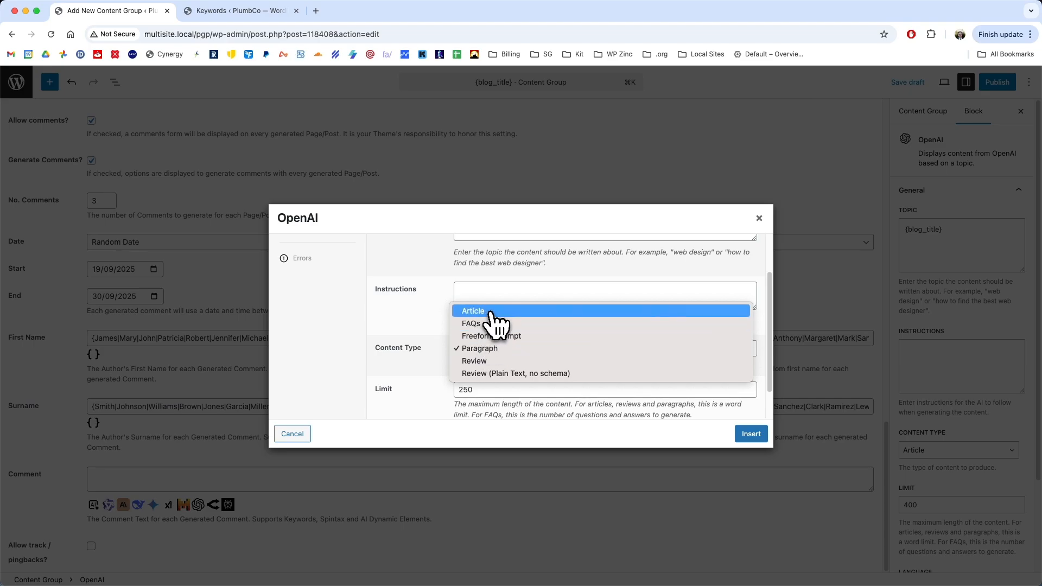
click(488, 350)
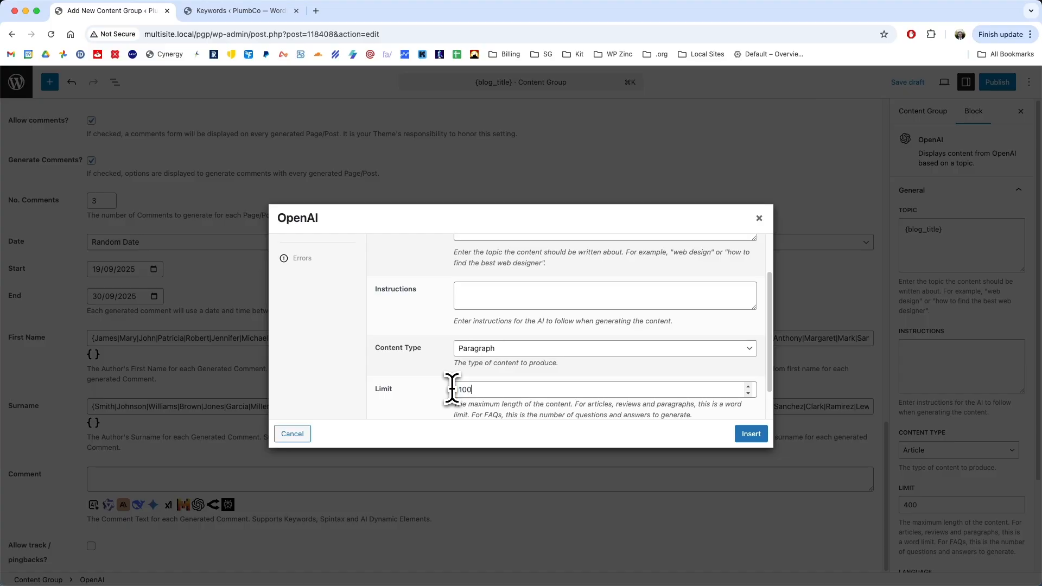
scroll(447, 374, down, 2)
click(751, 434)
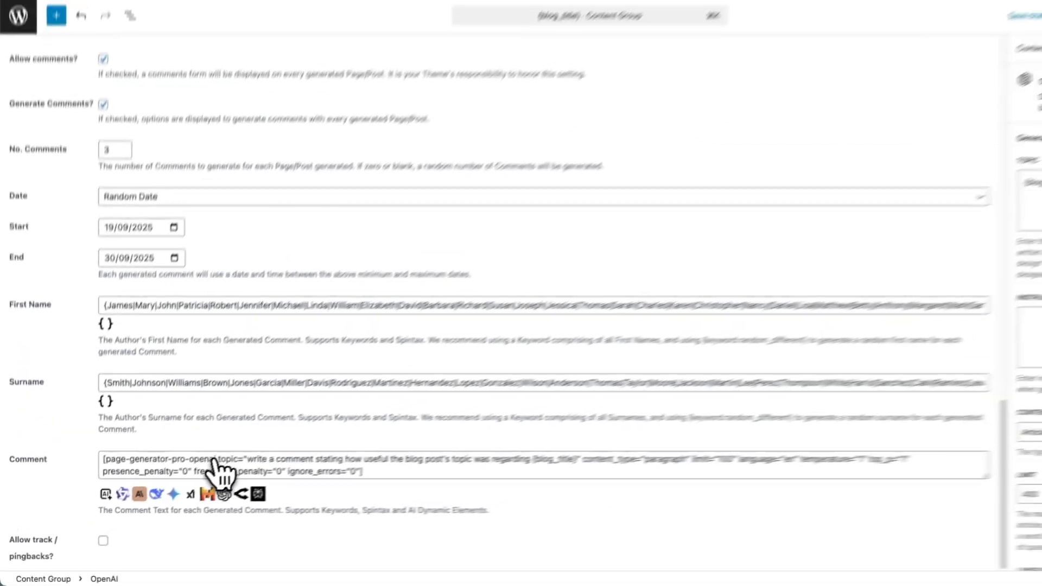
click(247, 461)
drag(219, 475, 507, 476)
click(503, 476)
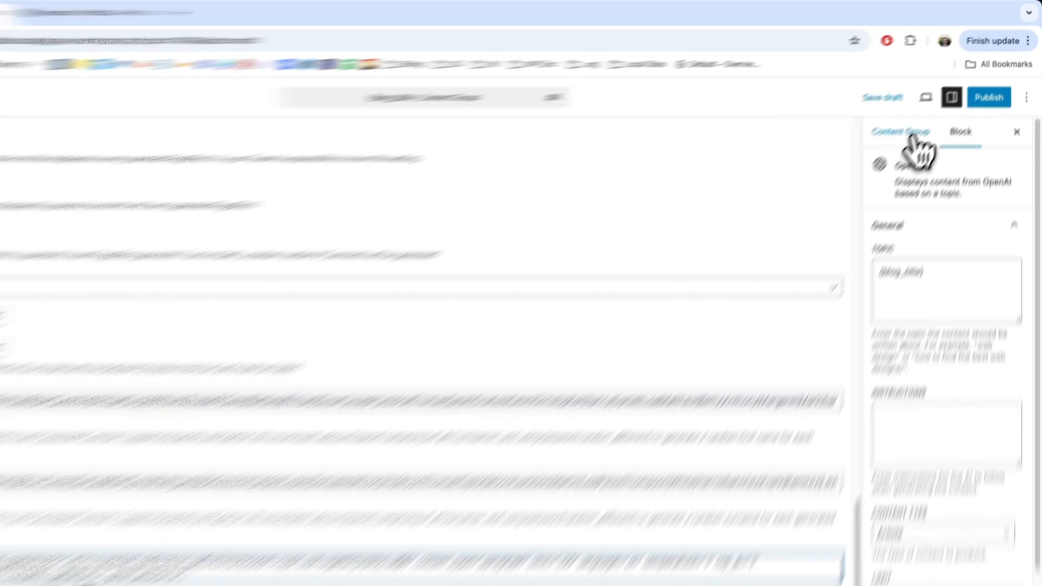
- In the content group's publish settings, set the post type to Post and the status to Scheduled
click(931, 116)
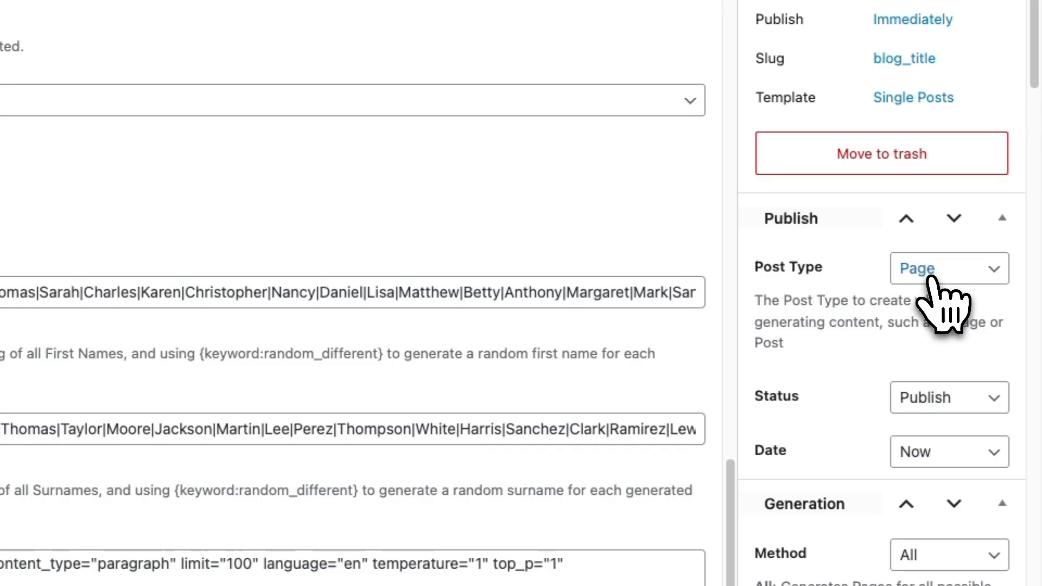
click(929, 271)
click(930, 243)
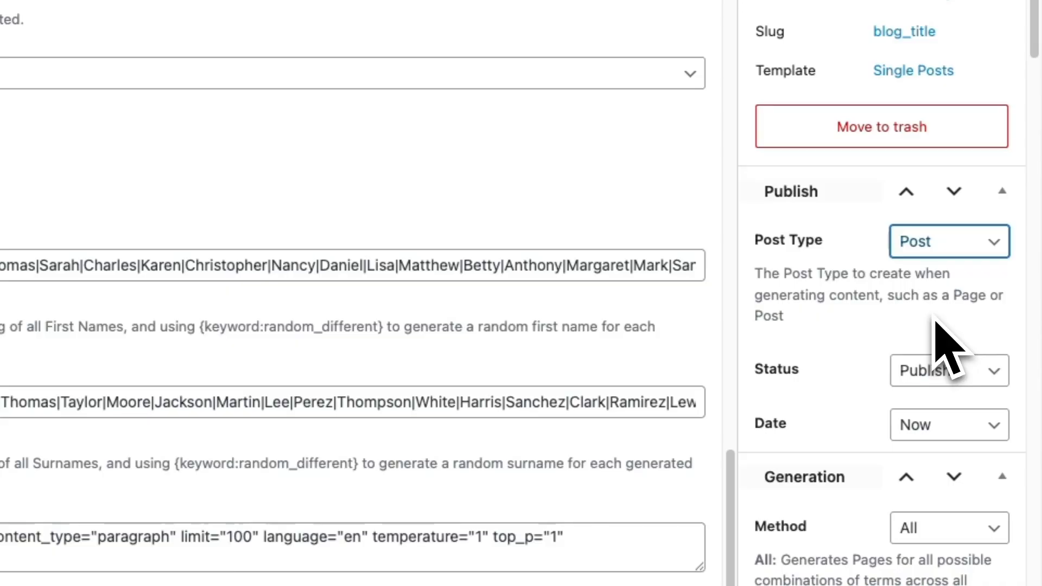
click(950, 374)
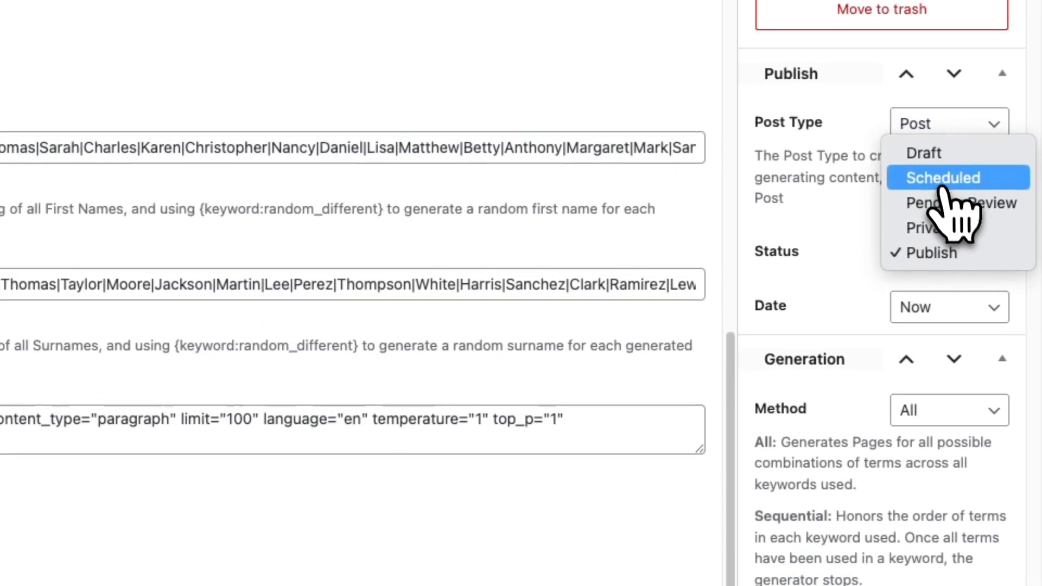
click(937, 297)
scroll(949, 249, down, 1)
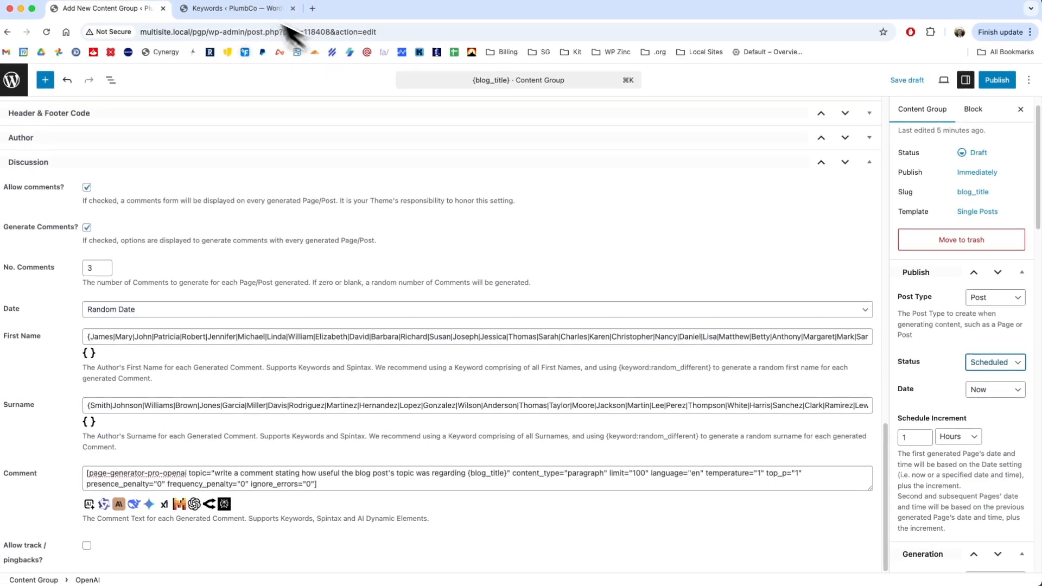
- Review the blog_title keyword's terms, then return to the content group and change the time unit of its schedule increment
click(255, 11)
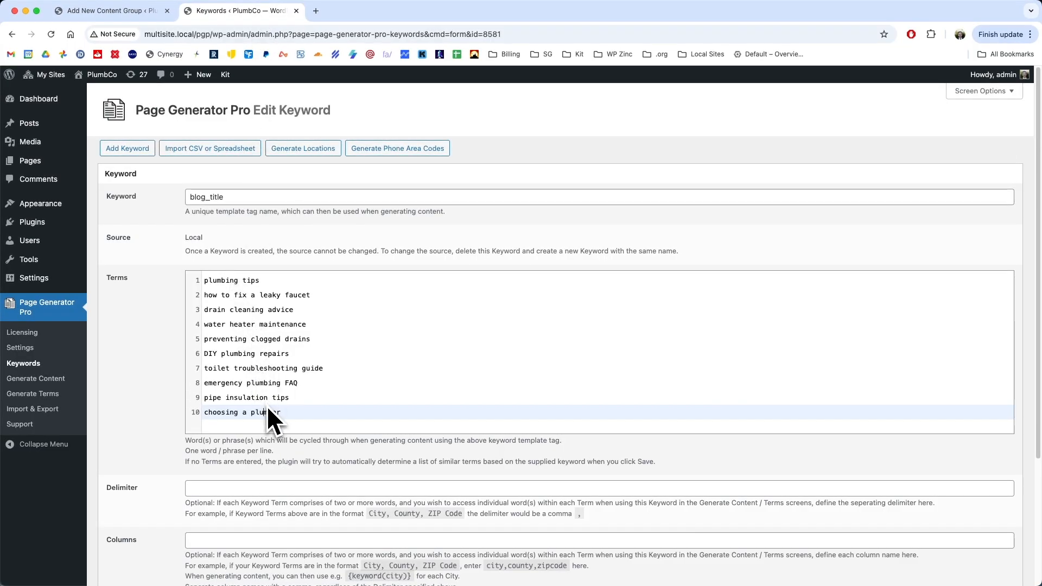
click(112, 11)
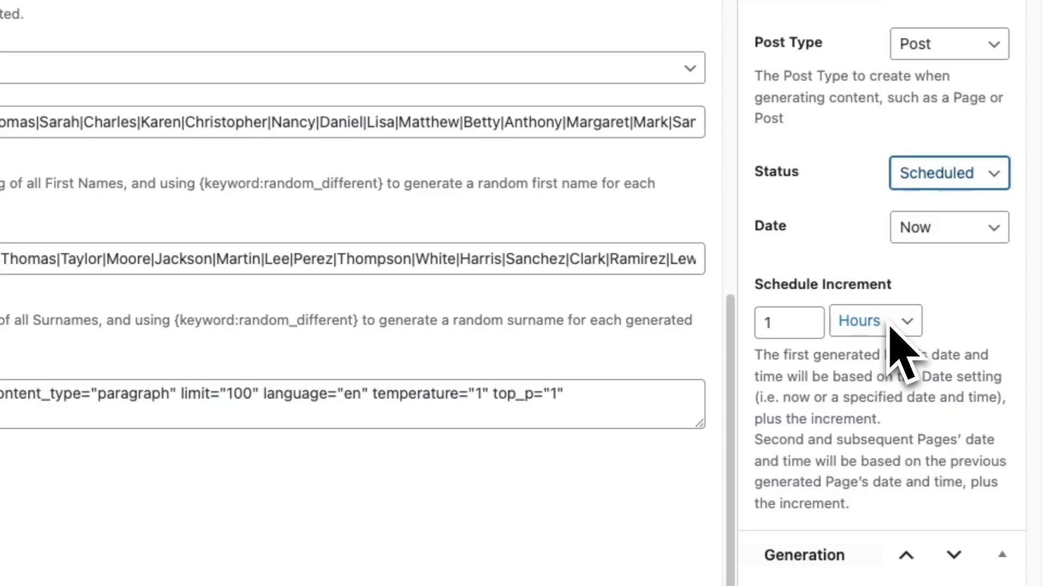
click(890, 325)
click(870, 352)
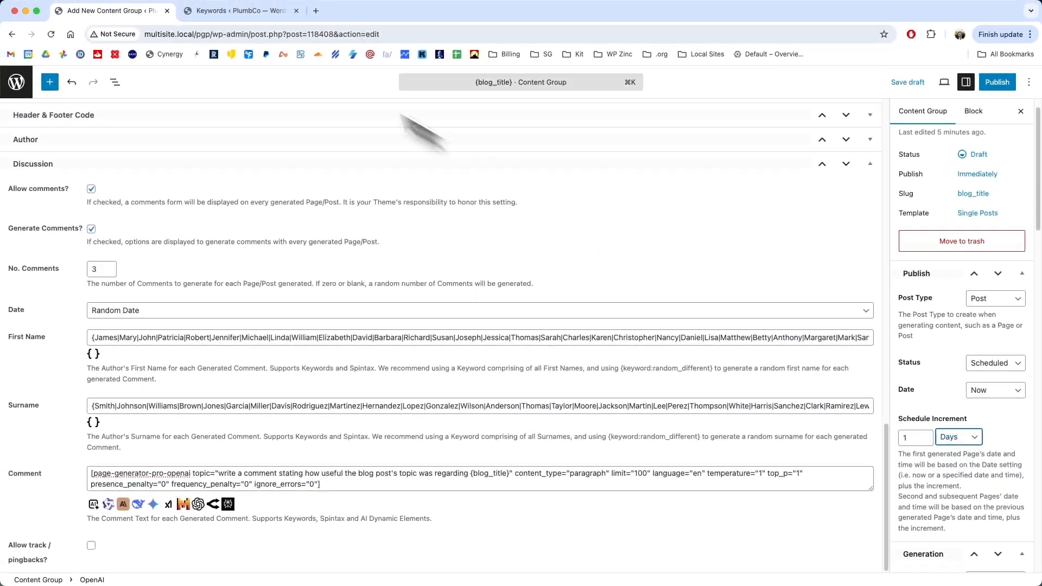
- Review the first three terms of the blog_title keyword, then return to the content group
click(236, 11)
drag(267, 280, 192, 281)
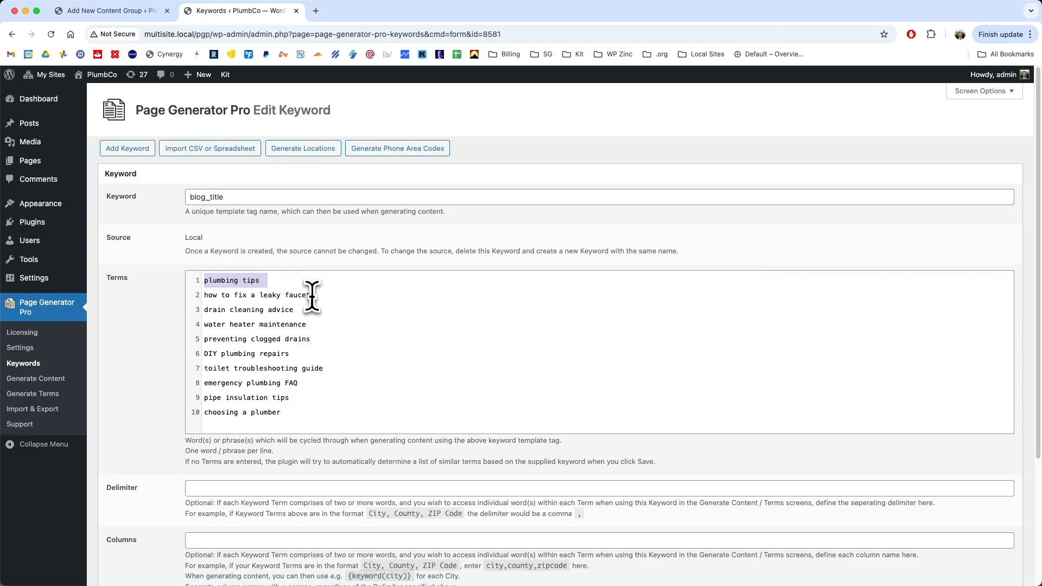
drag(312, 294, 187, 304)
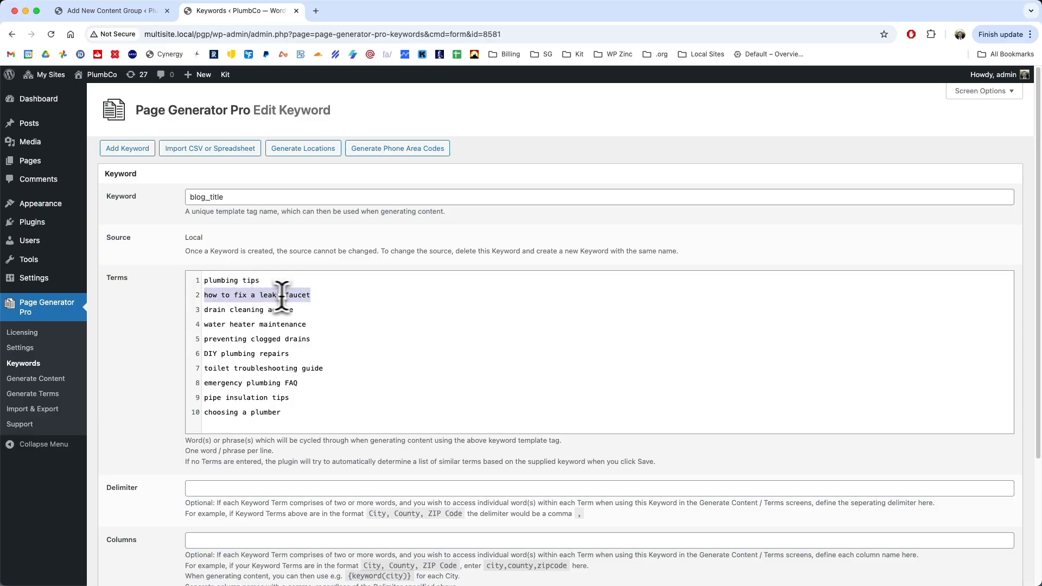
drag(300, 310, 193, 311)
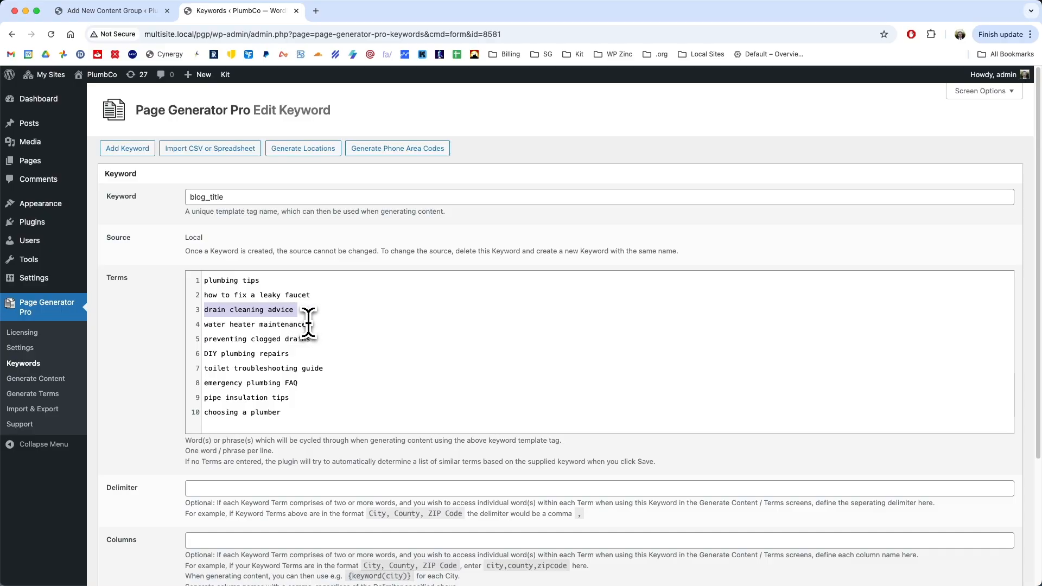
click(145, 11)
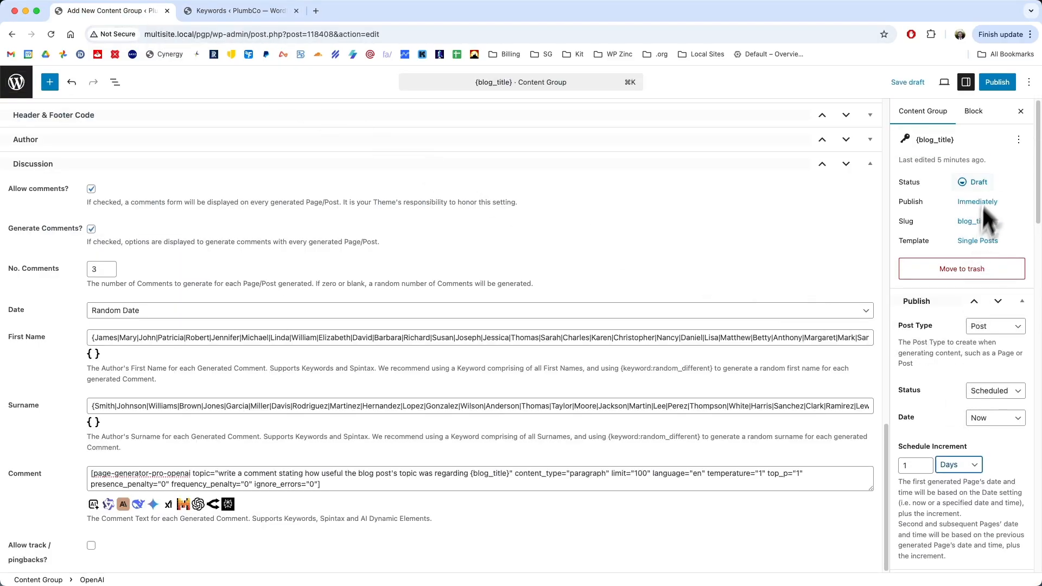
- Publish the {blog_title} content group and return to its settings
click(998, 82)
click(1001, 82)
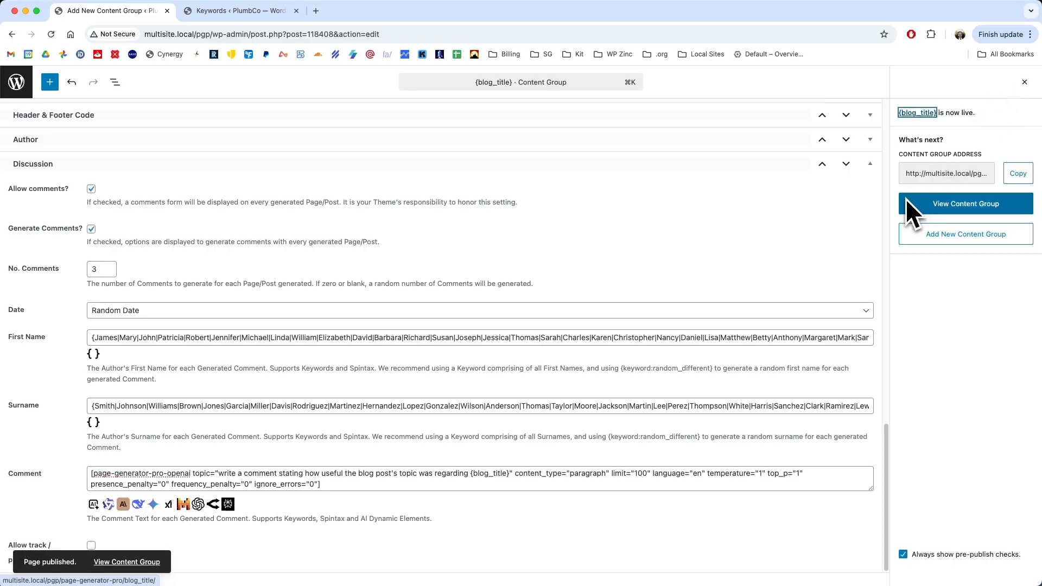
click(1024, 82)
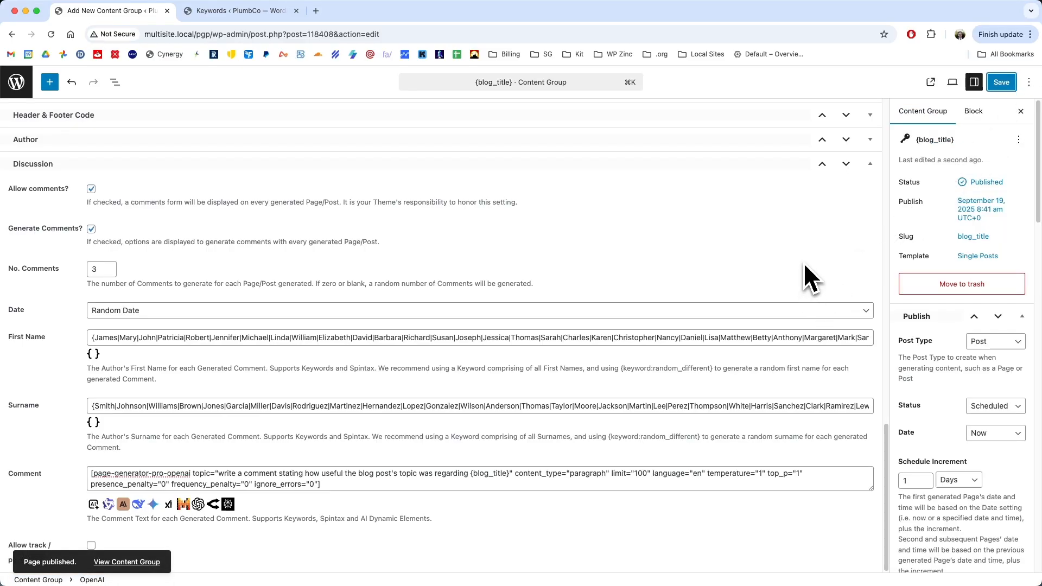
- Run a test generation of the content group and open the preview of the generated post
drag(1039, 160, 1037, 548)
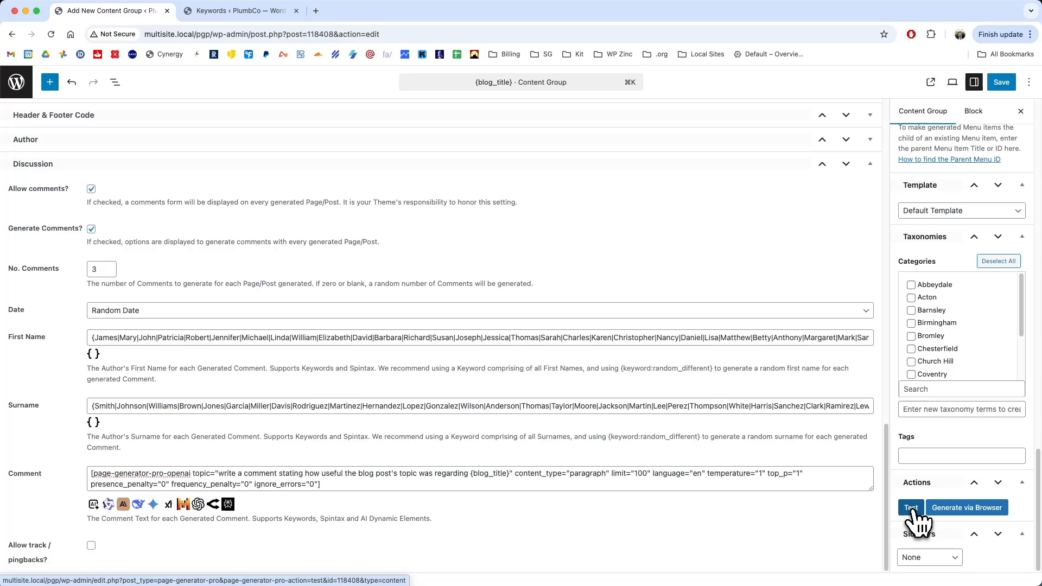
click(910, 507)
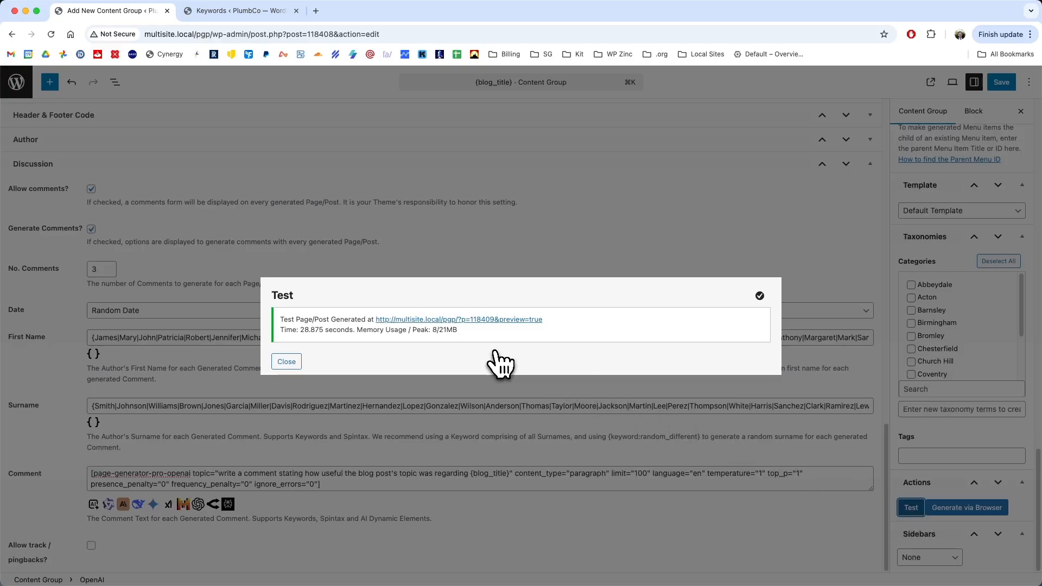
click(490, 323)
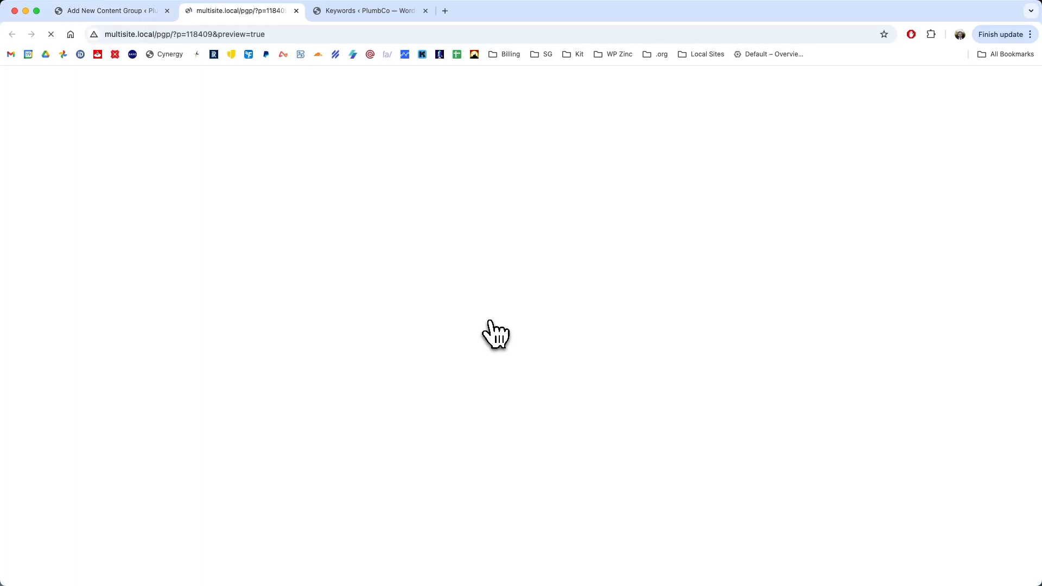
- Examine the test post's featured image, article sections and generated comments, and check the capitalization of its title
scroll(751, 393, down, 1)
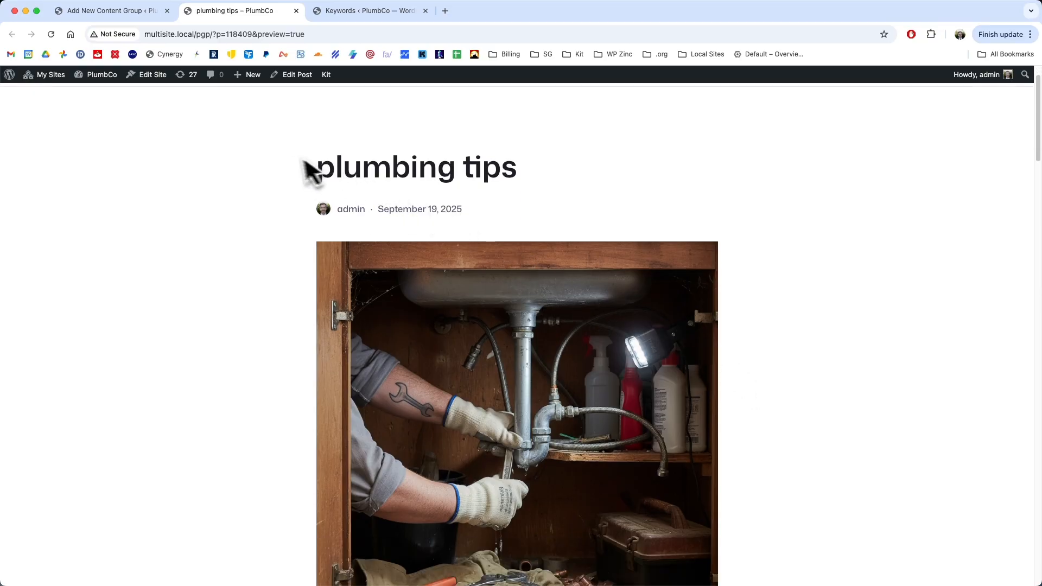
drag(319, 170, 530, 186)
scroll(572, 227, down, 3)
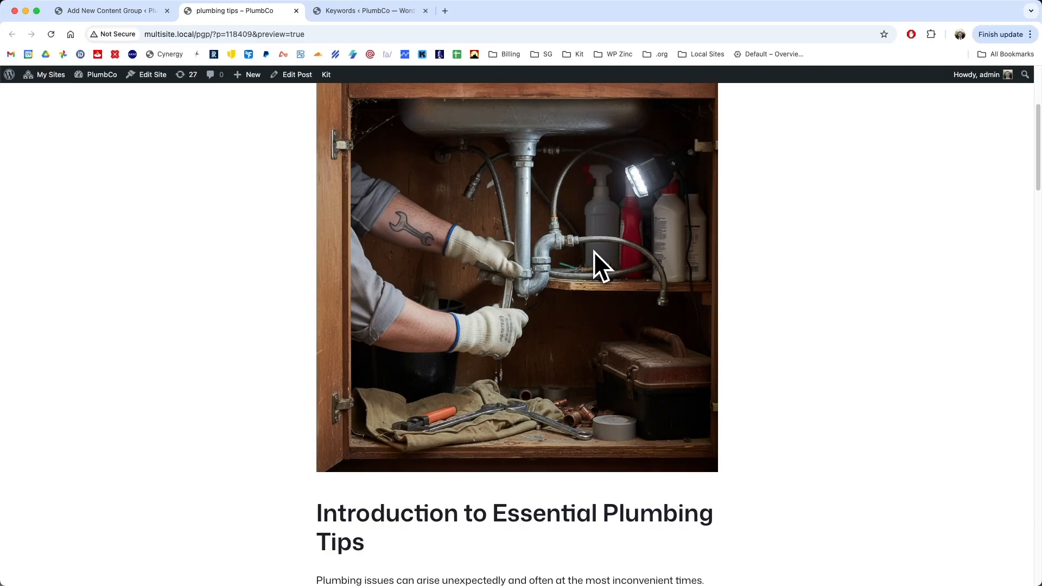
scroll(593, 251, down, 8)
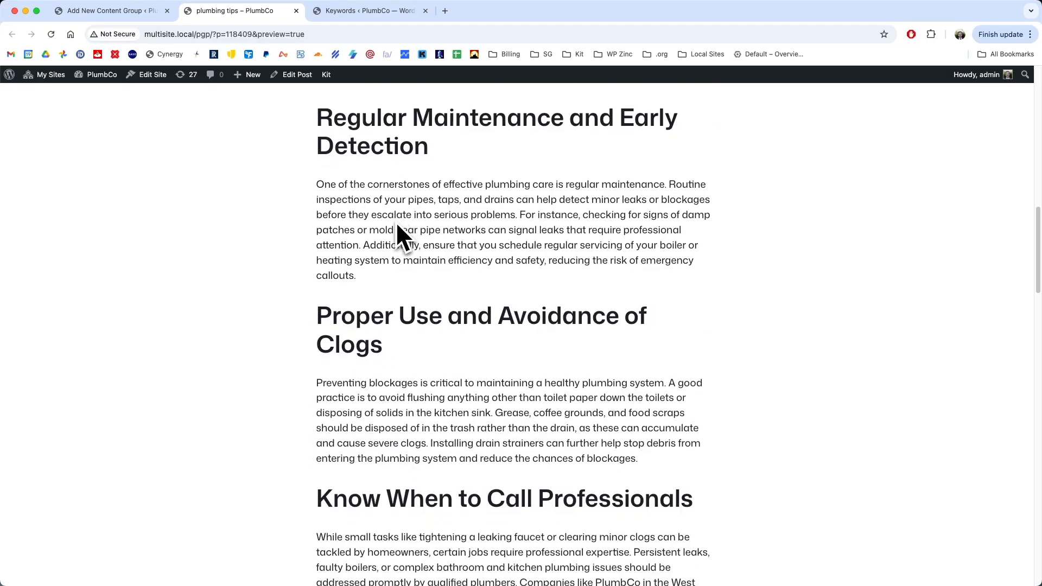
scroll(397, 224, down, 2)
scroll(397, 225, up, 6)
scroll(396, 224, down, 11)
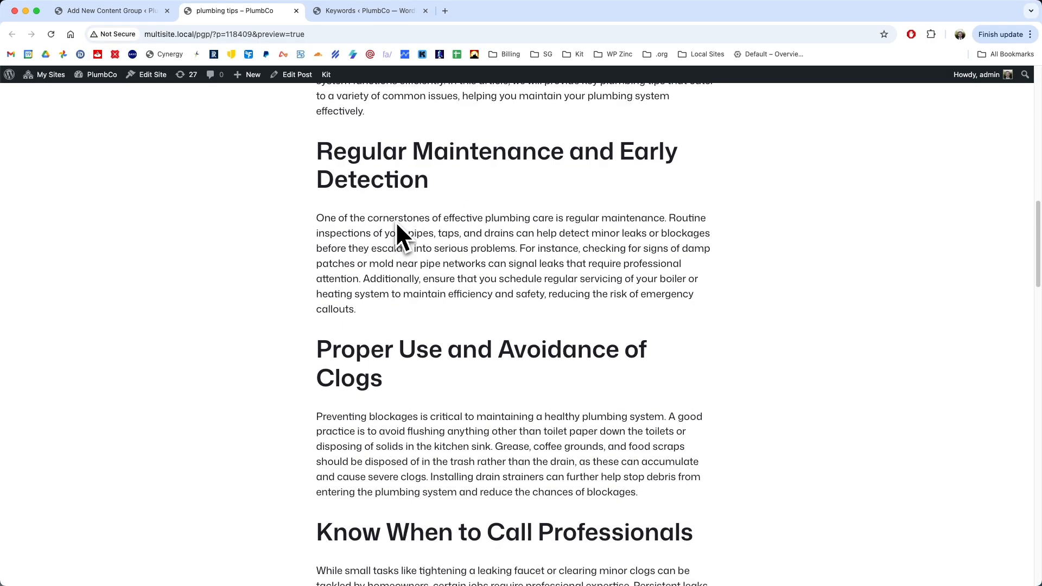
scroll(397, 223, down, 8)
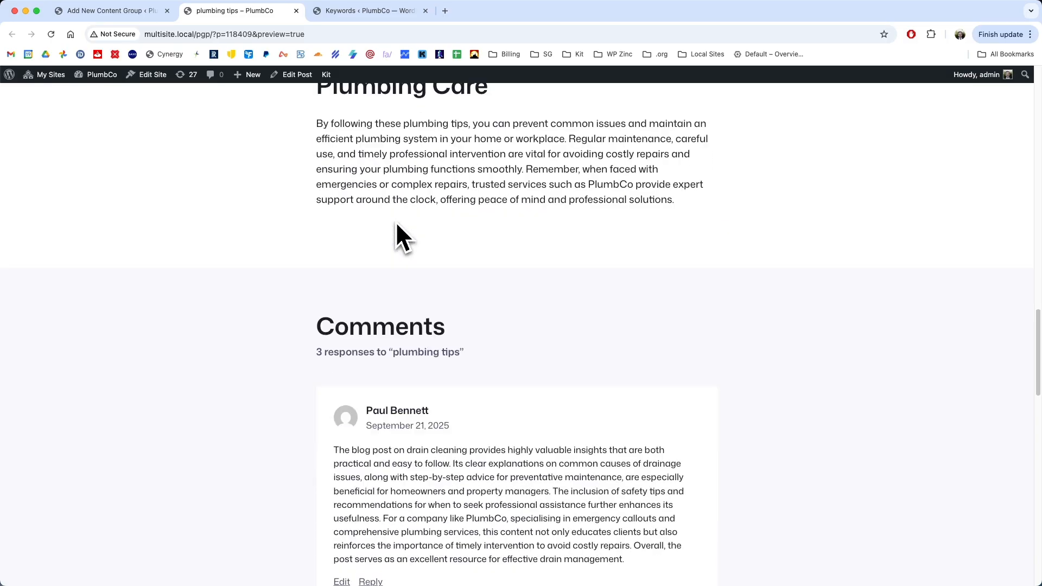
scroll(428, 261, down, 6)
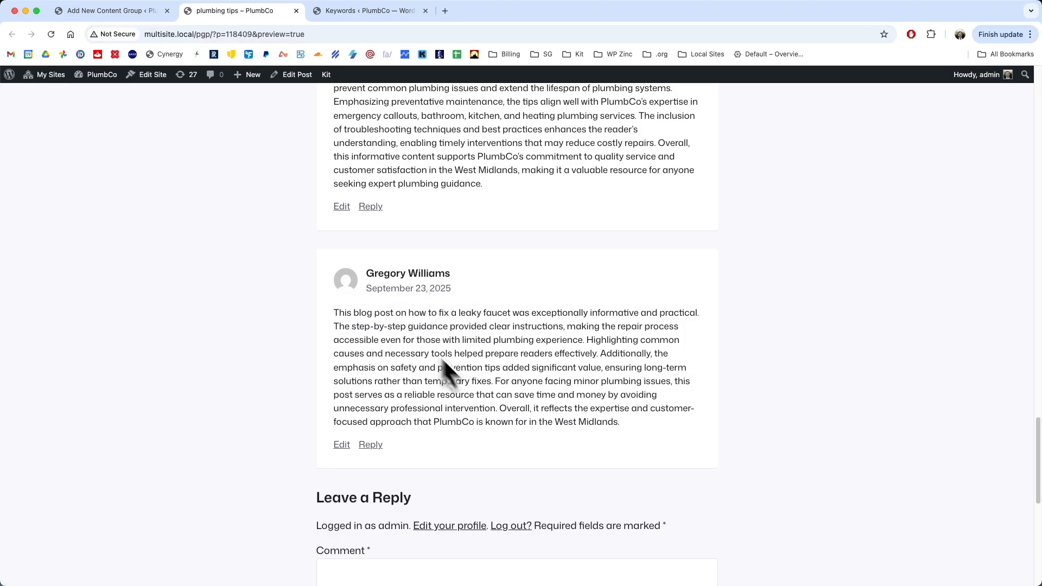
scroll(602, 350, up, 14)
scroll(604, 342, up, 20)
click(365, 214)
drag(325, 213, 520, 217)
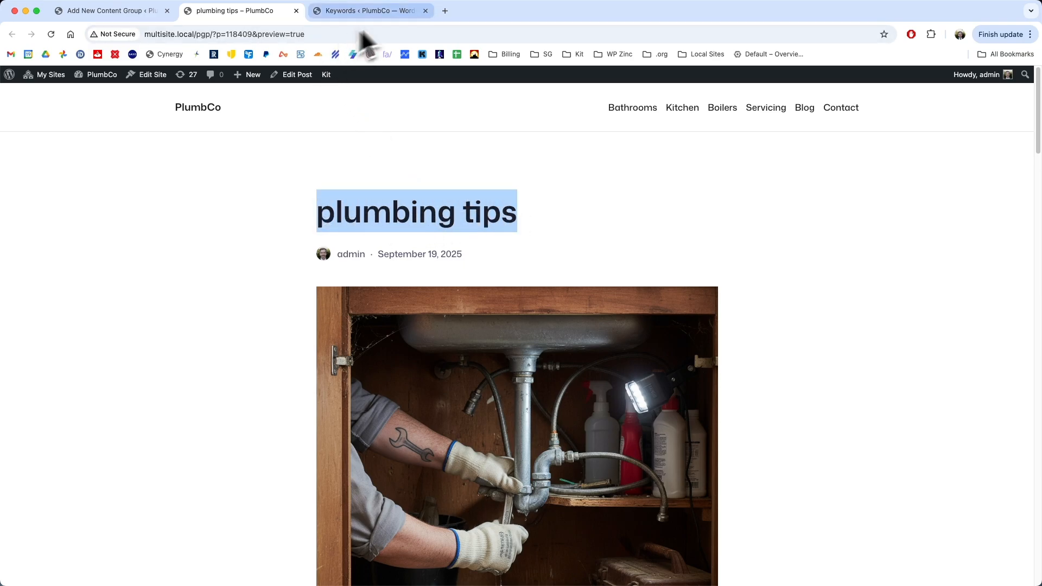
- Close the preview and extra keyword page, then reopen the blog_title keyword to check how its terms are capitalized
click(425, 11)
key(super+w)
click(27, 93)
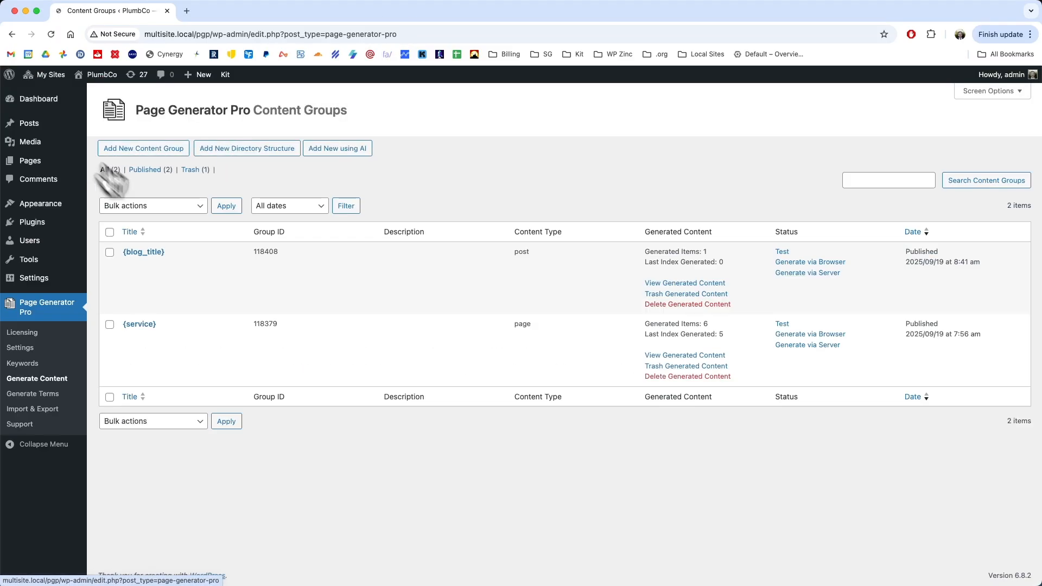
click(38, 365)
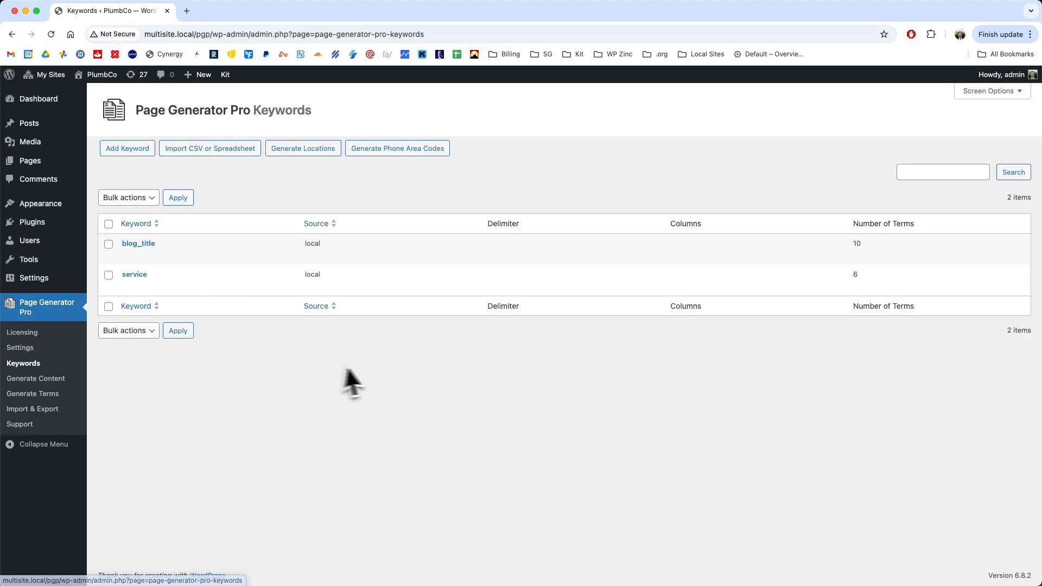
click(153, 244)
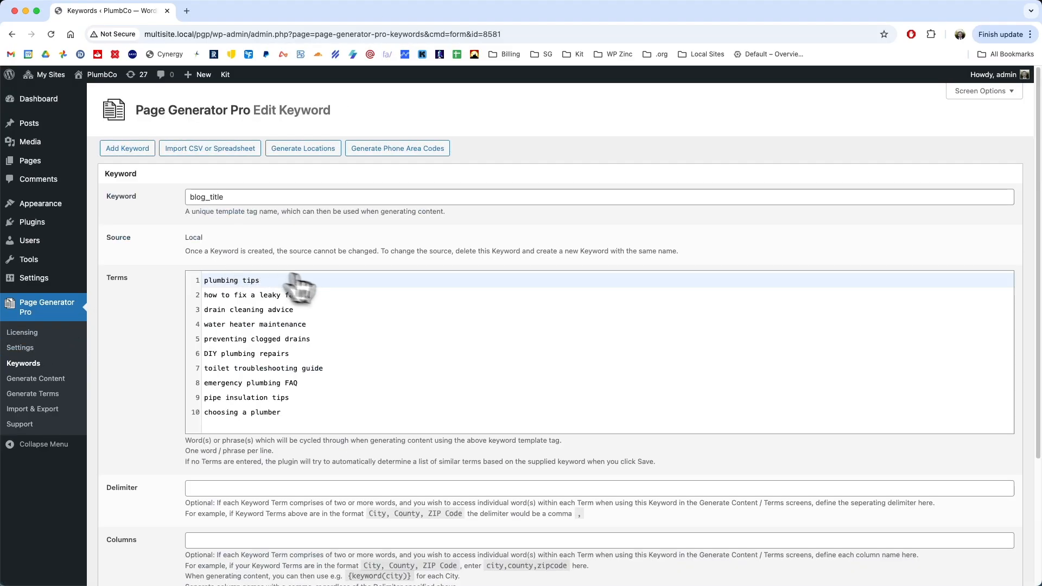
click(221, 414)
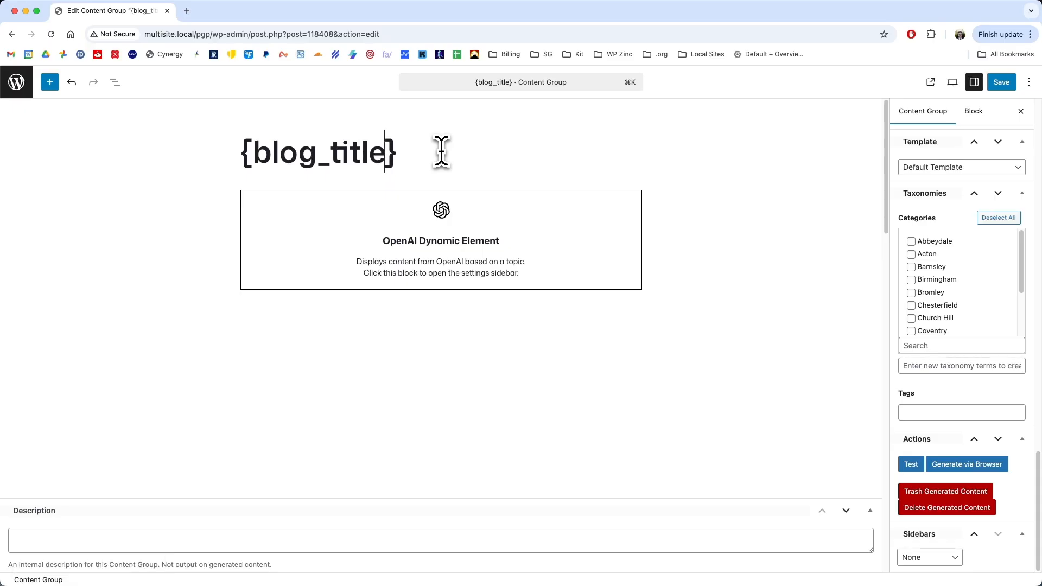
- Change the content group's title to {blog_title:uppercase_first_character_words}
click(378, 142)
text(:)
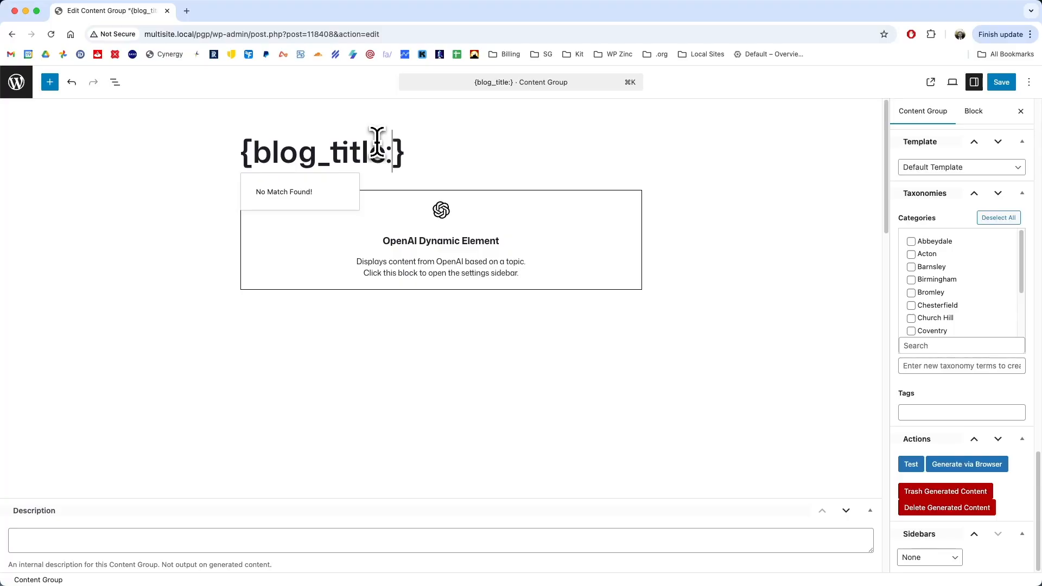
text(uppercase_first_character_words)
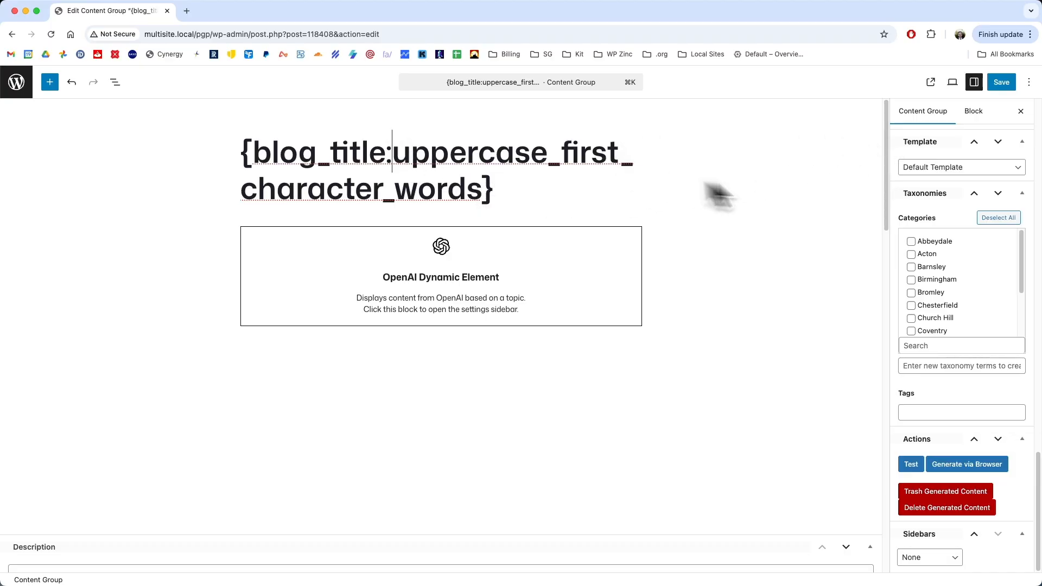
- Set the featured image's title, alt tag and description to {blog_title:uppercase_first_character_words}
shift+click(482, 190)
drag(886, 137, 874, 353)
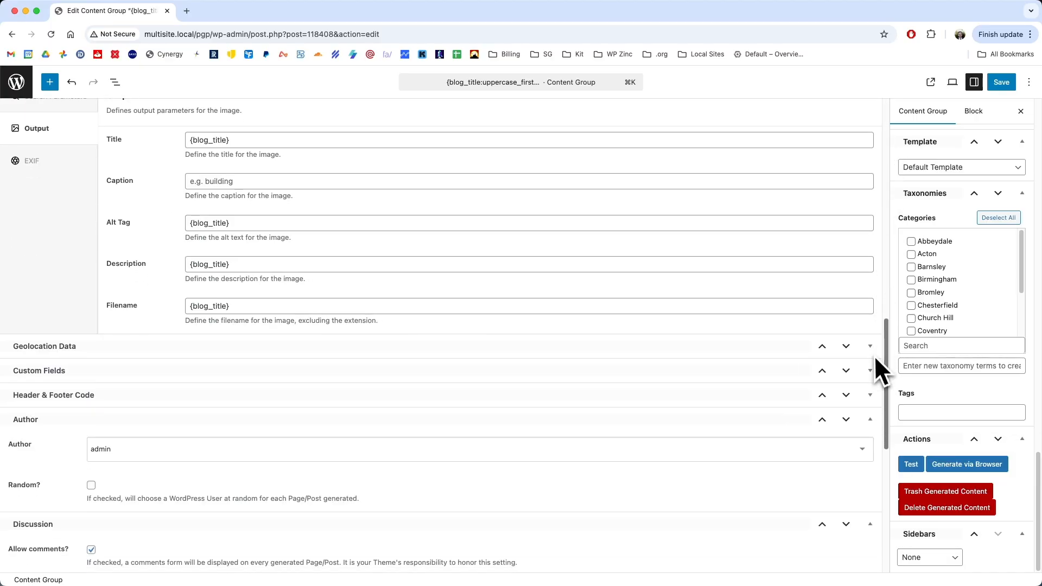
scroll(678, 309, up, 2)
click(226, 192)
text(:uppercase_first_character_words)
click(228, 275)
text(:uppercase_first_character_words)
click(227, 316)
text(:uppercase_first_character_words)
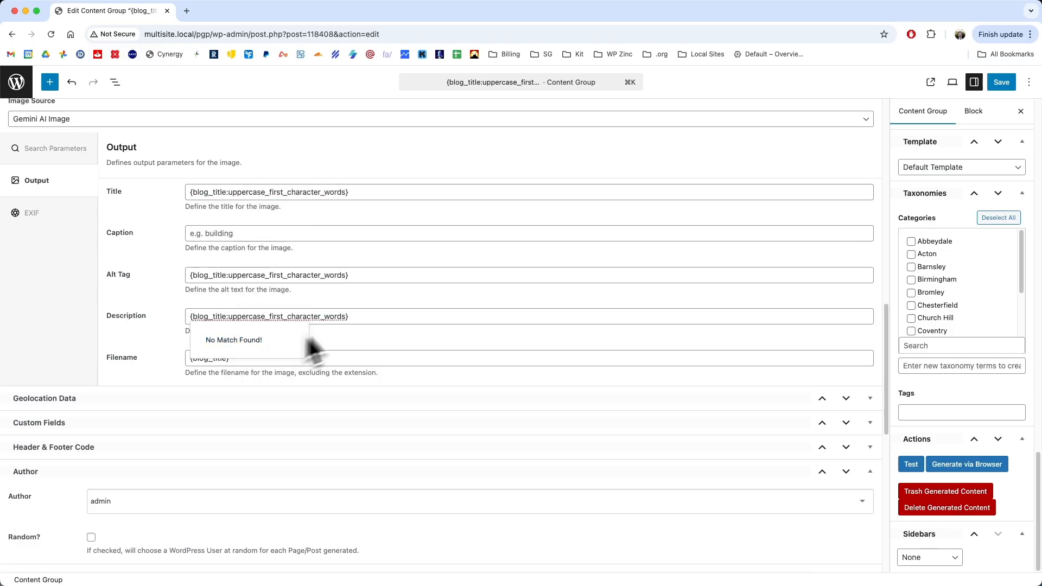
click(358, 317)
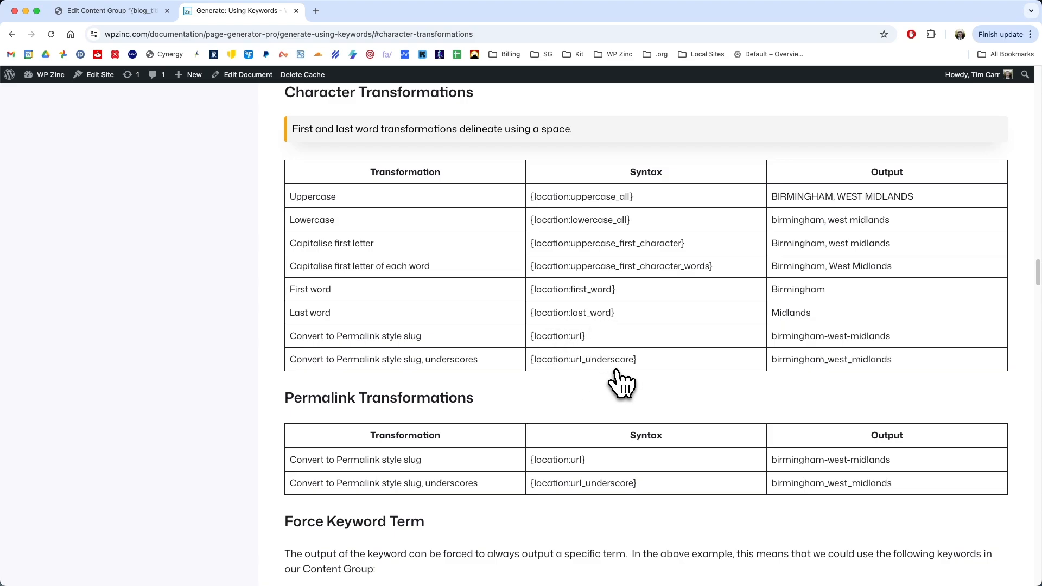
- Look through the keyword transformations in the Page Generator Pro documentation, then close that page
scroll(618, 377, down, 3)
scroll(622, 383, down, 5)
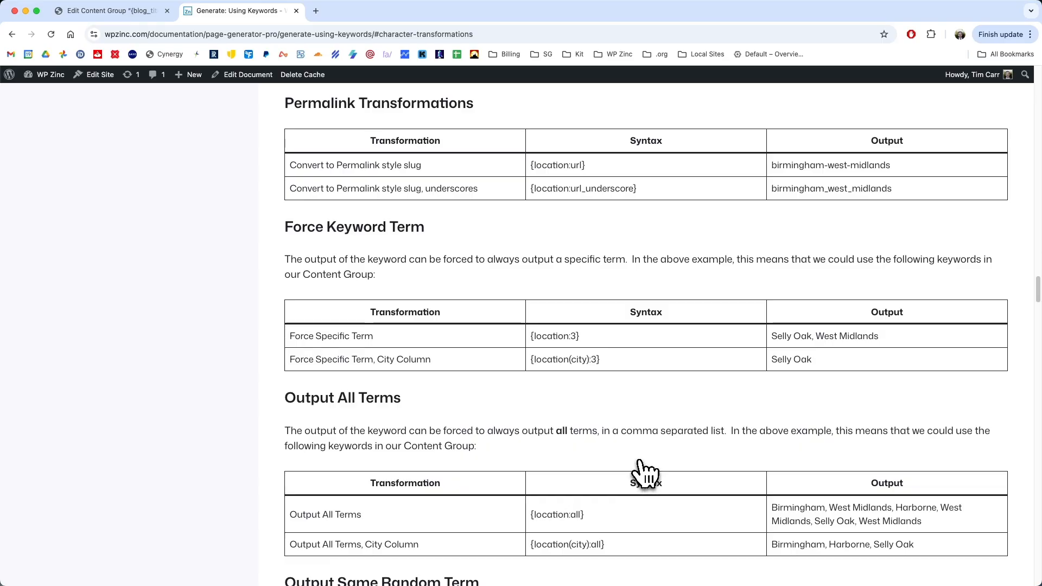
key(super+w)
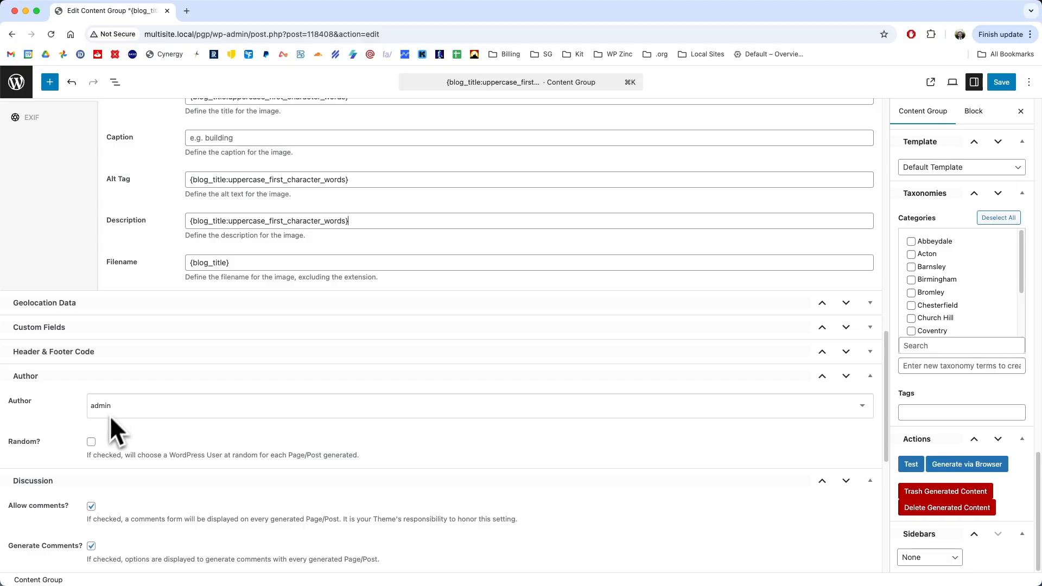
- Try the random author option, switch it off again and save the content group
click(92, 442)
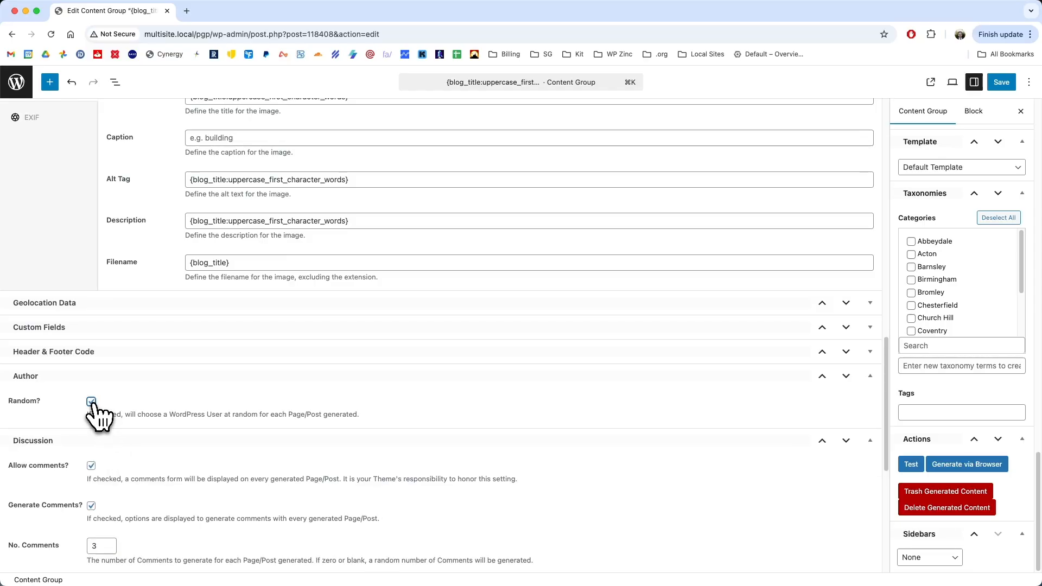
click(91, 402)
click(1001, 83)
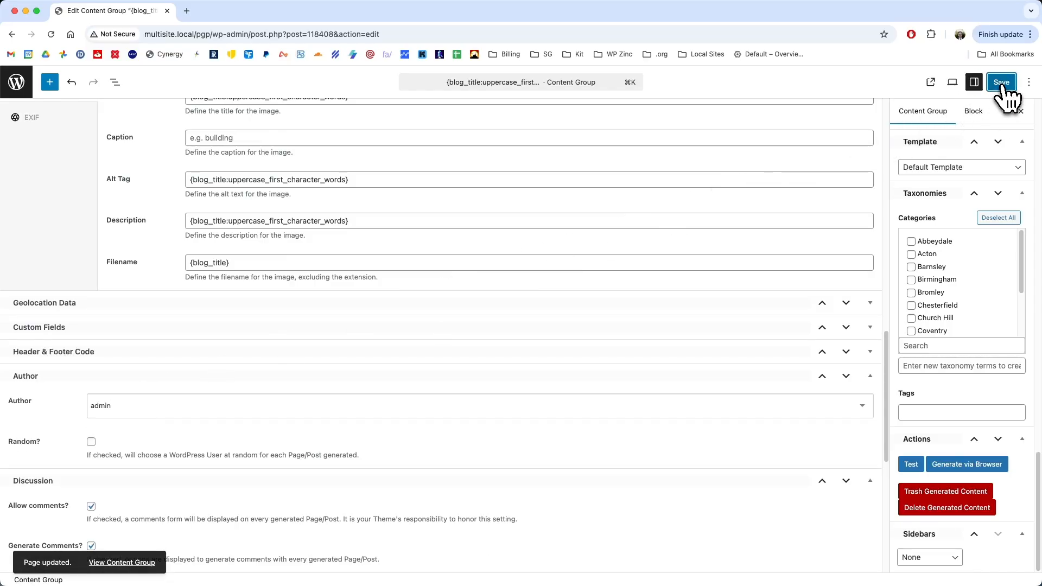
- Generate a new test post in draft mode from the updated content group and open its preview
click(911, 464)
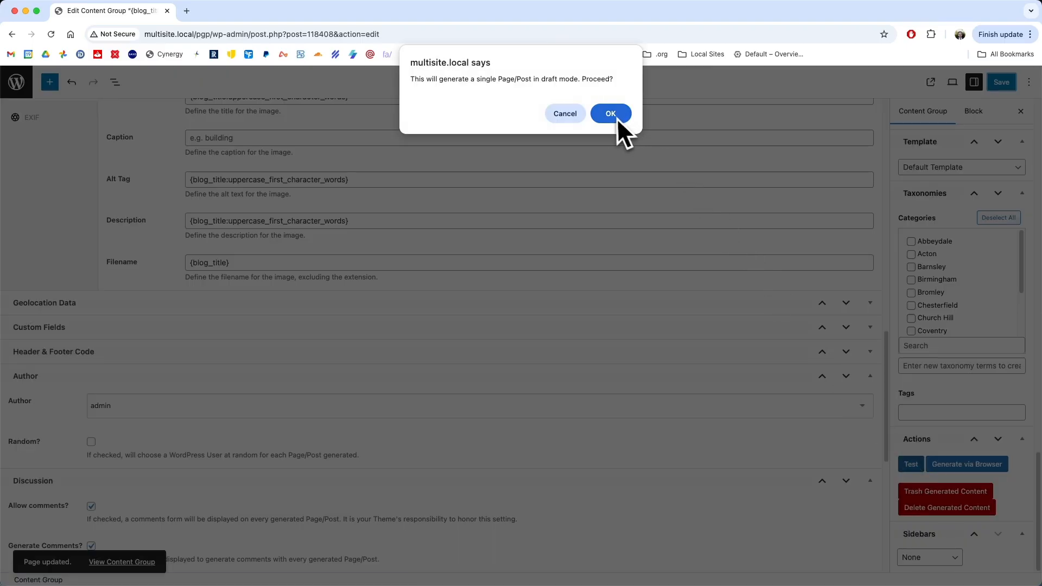
click(613, 111)
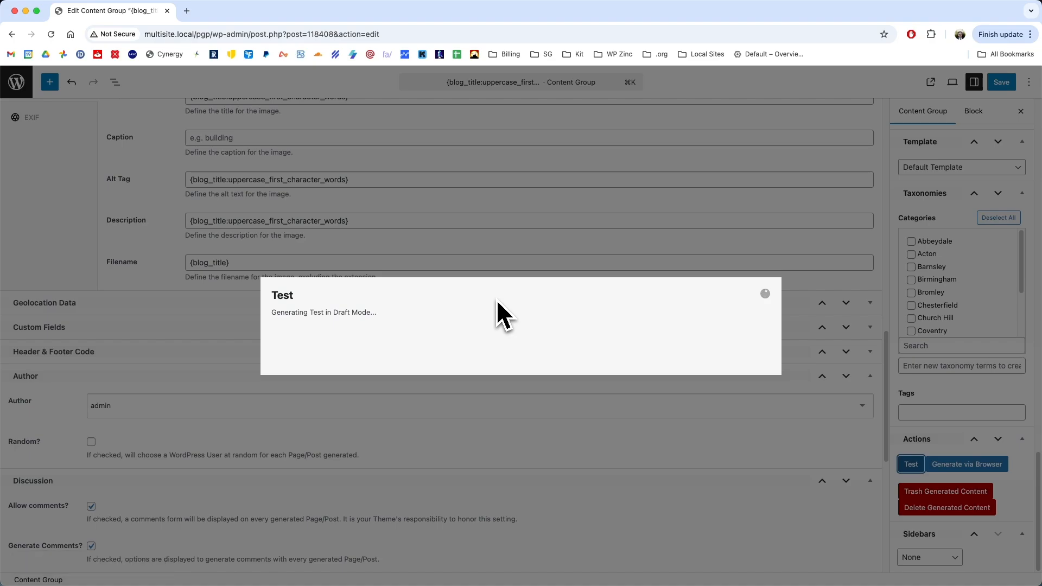
click(506, 330)
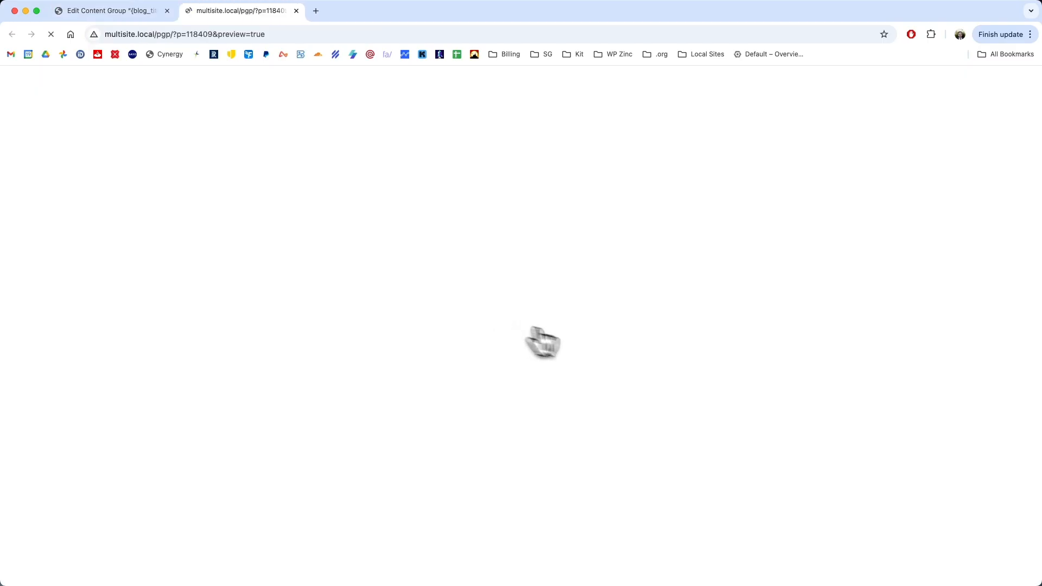
- Examine the test post's title capitalization, featured image, article text and comments, then close its preview
drag(320, 212, 658, 233)
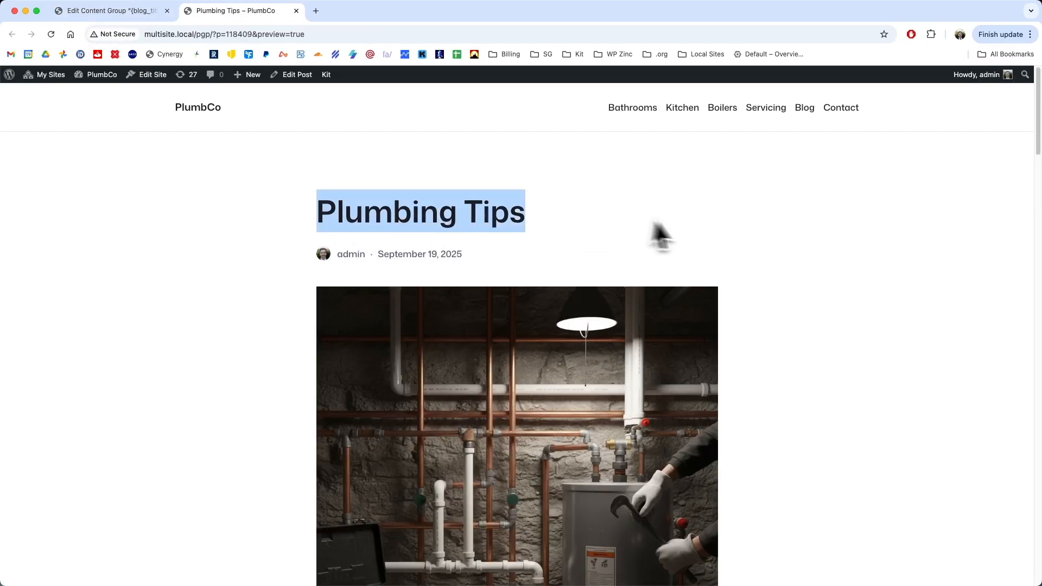
drag(482, 212, 470, 212)
drag(317, 211, 334, 202)
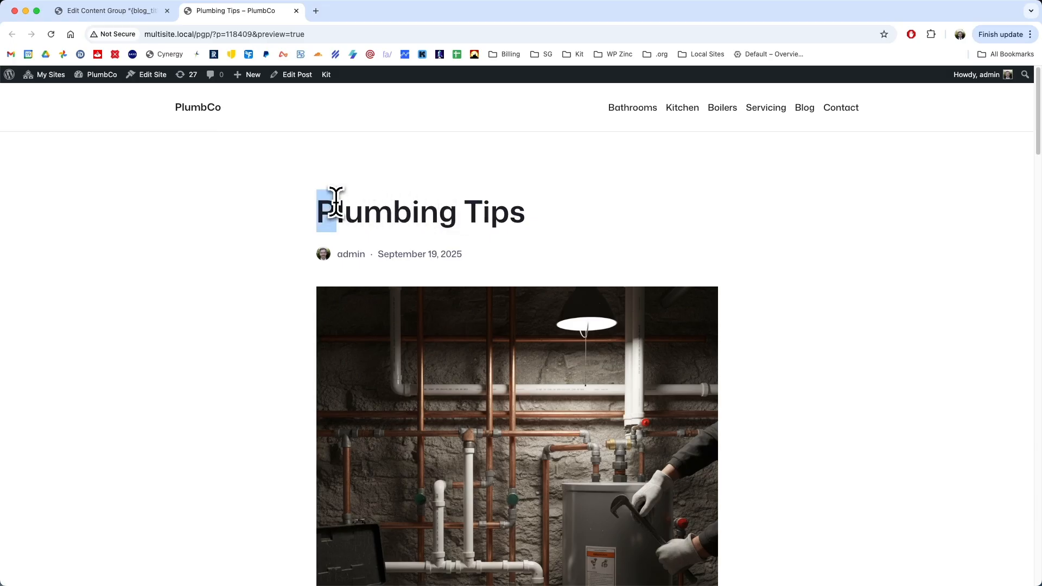
scroll(680, 331, down, 3)
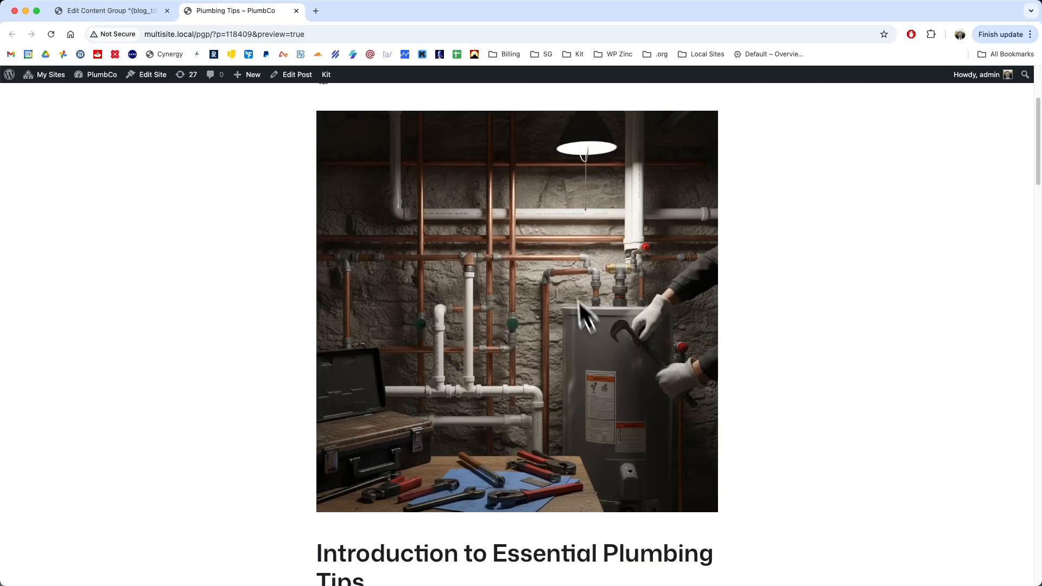
scroll(793, 370, down, 6)
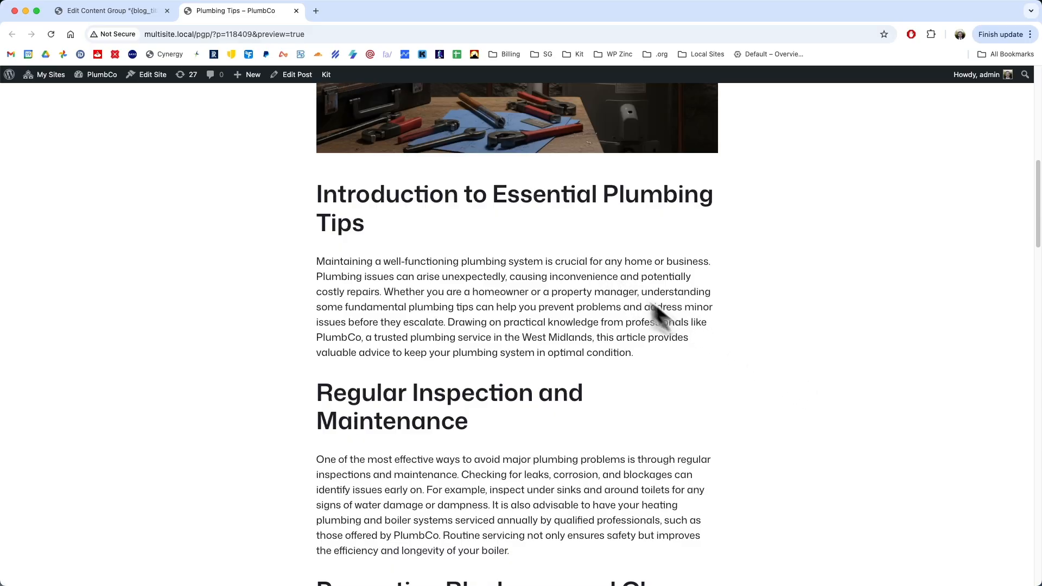
scroll(721, 343, down, 7)
scroll(721, 347, down, 8)
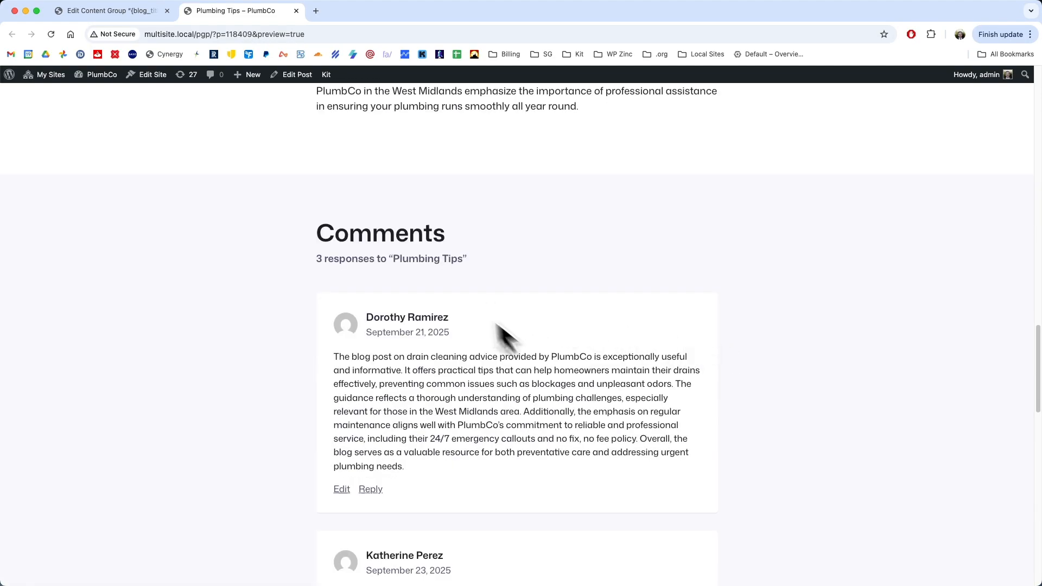
scroll(627, 396, down, 4)
scroll(565, 369, down, 1)
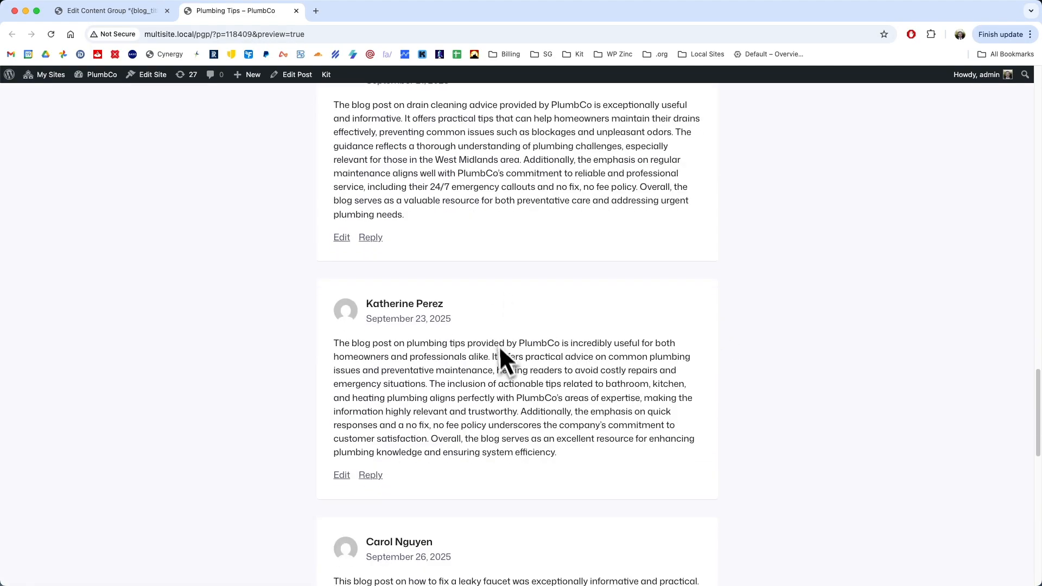
scroll(597, 195, down, 6)
click(296, 11)
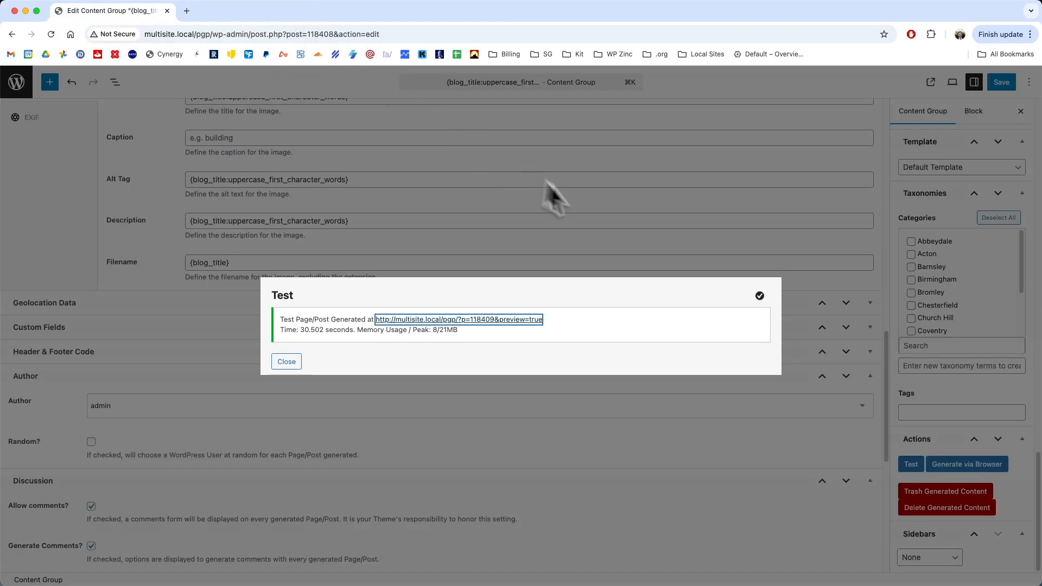
- Dismiss the test result and generate all of the content group's posts via the browser
click(287, 361)
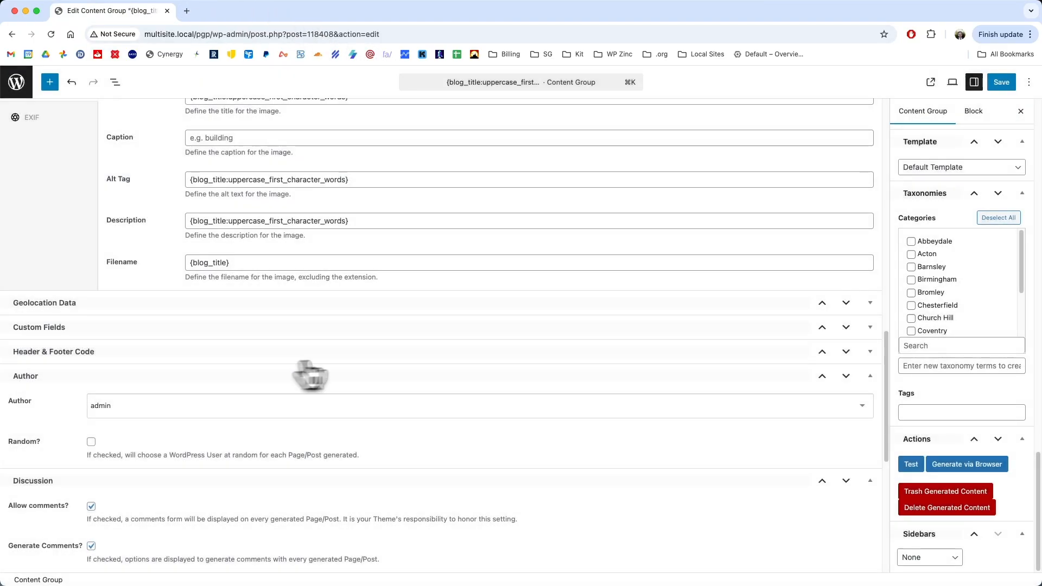
click(977, 466)
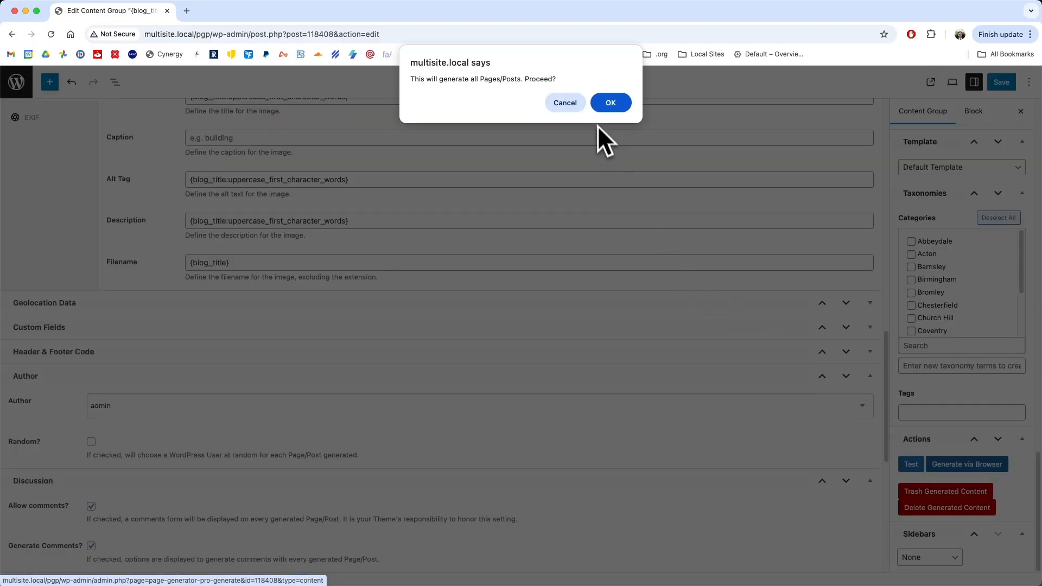
click(615, 107)
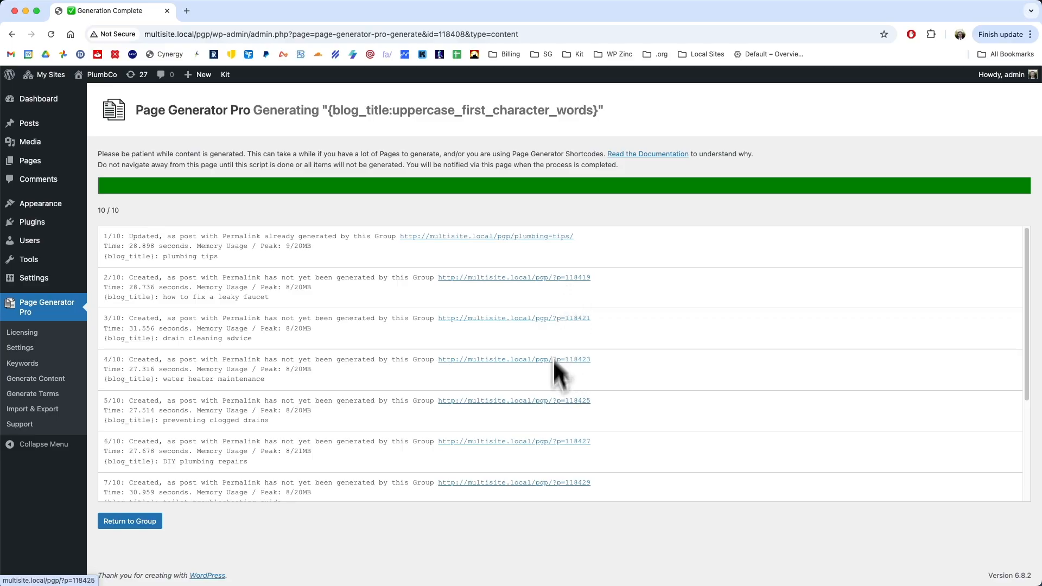
- Check the generated posts in the site's post list, viewing Plumbing Tips and previewing How To Fix A Leaky Faucet
click(33, 125)
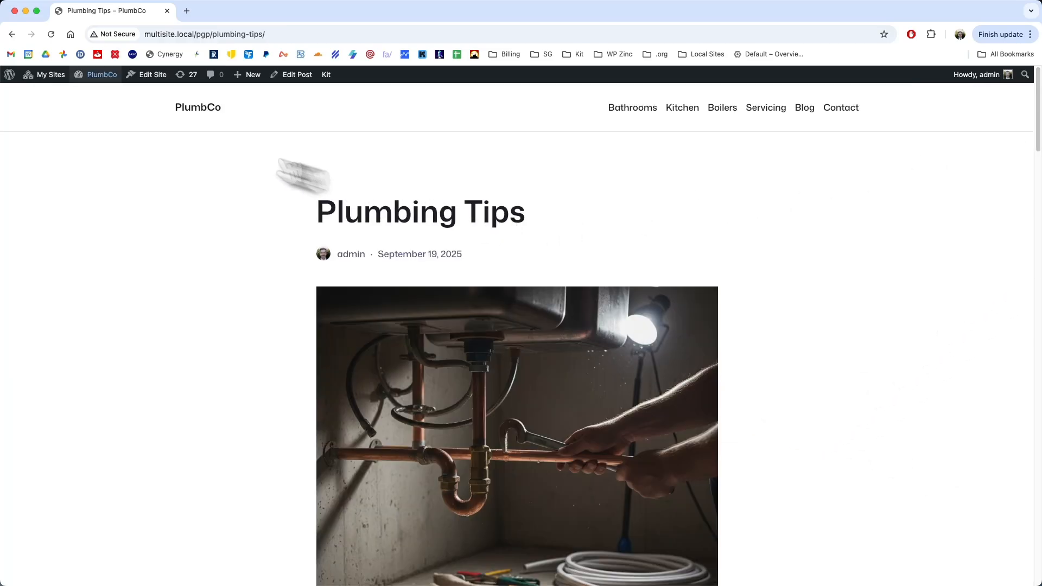
click(12, 34)
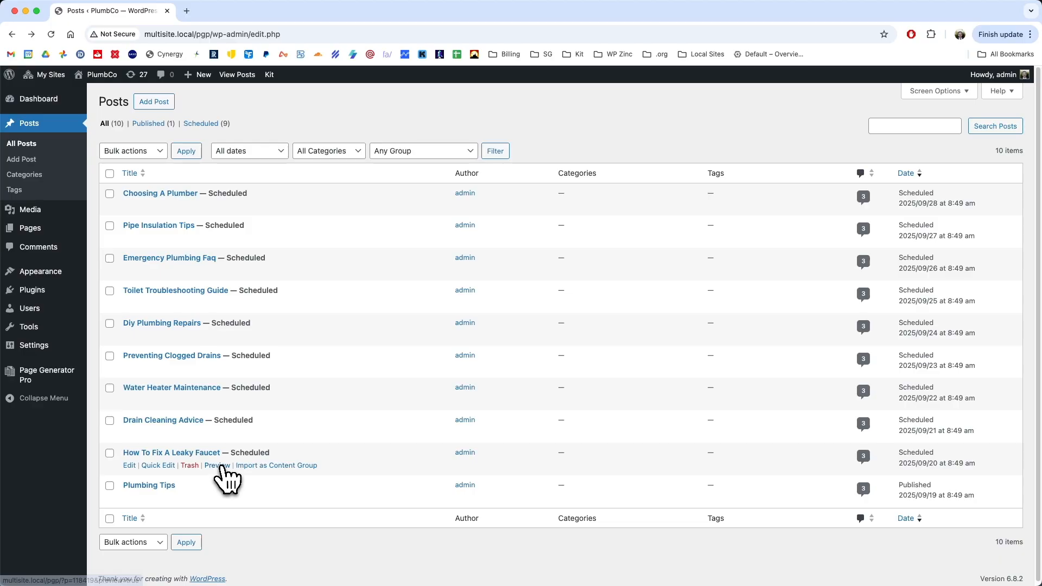
click(219, 467)
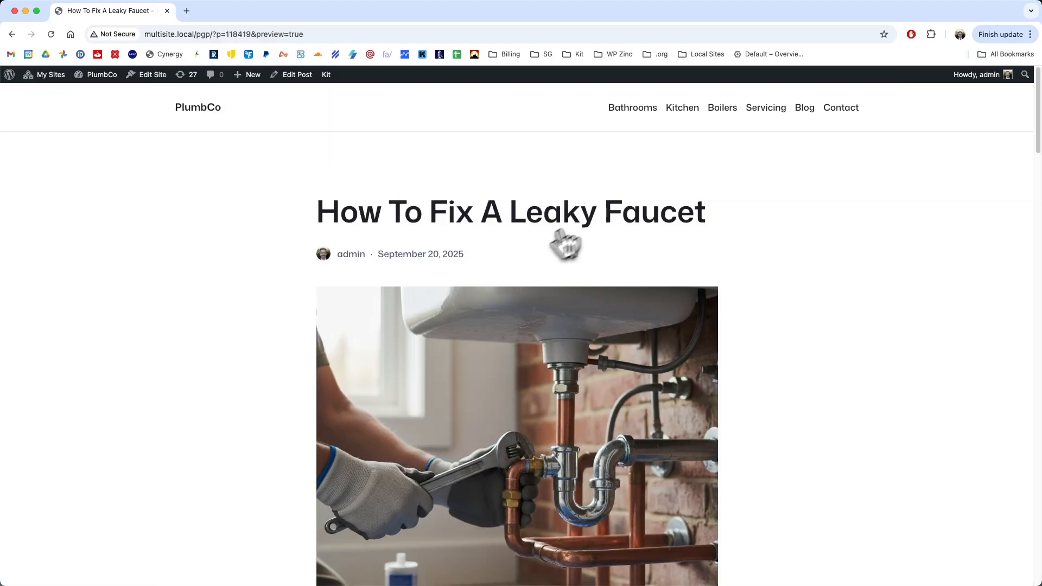
scroll(755, 324, down, 6)
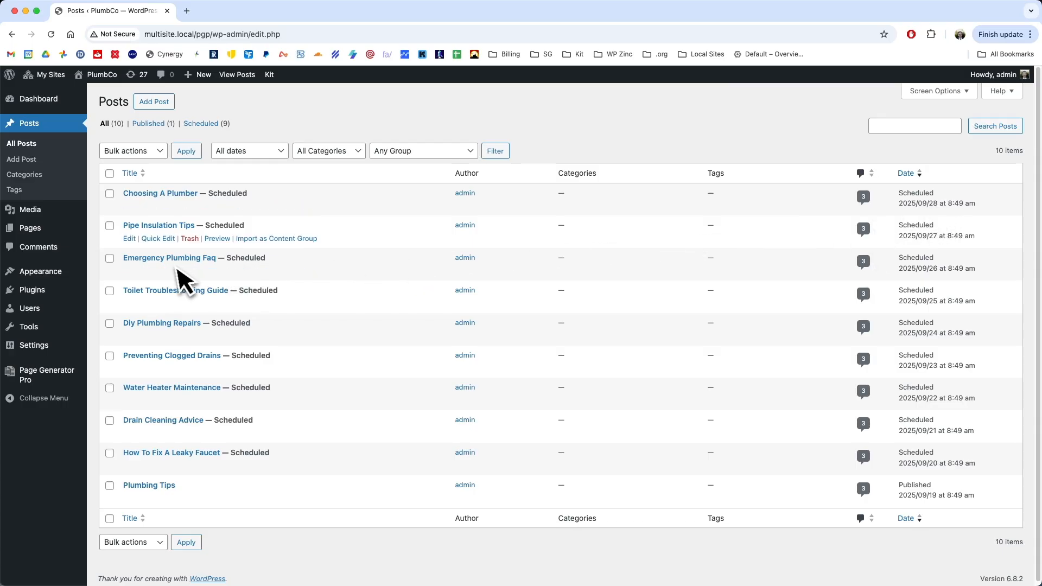
- Select every post in the list and publish the scheduled ones immediately with a bulk action
click(109, 174)
click(133, 151)
click(117, 162)
click(186, 151)
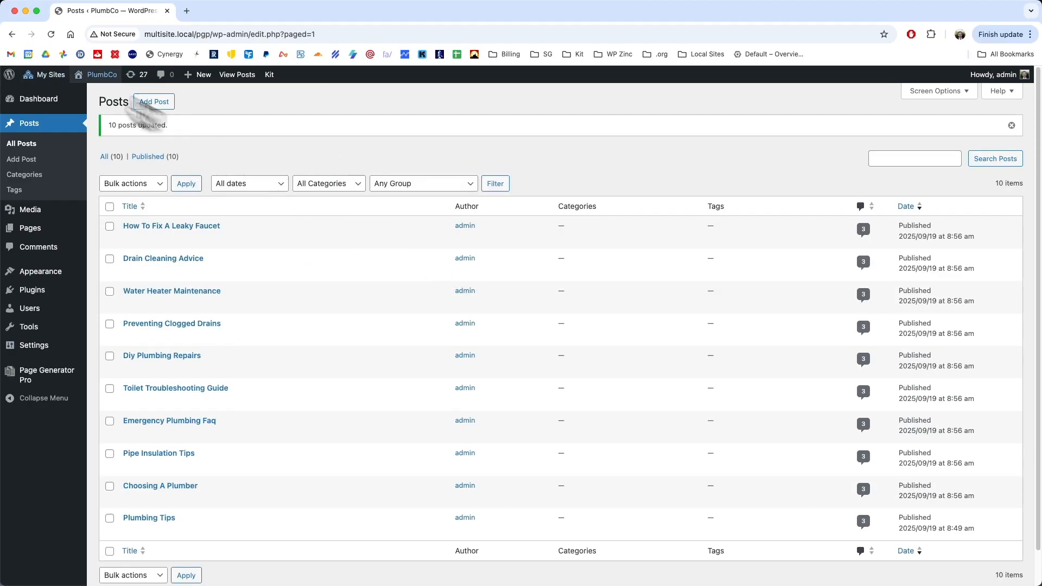
- Visit the PlumbCo site's blog and look through the generated posts on its first and second pages
click(109, 92)
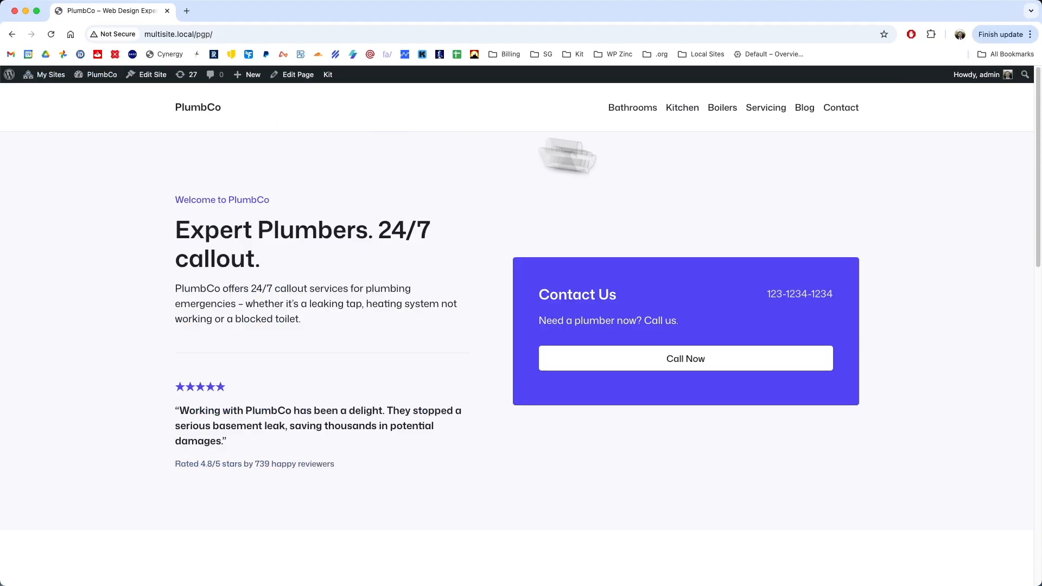
click(804, 107)
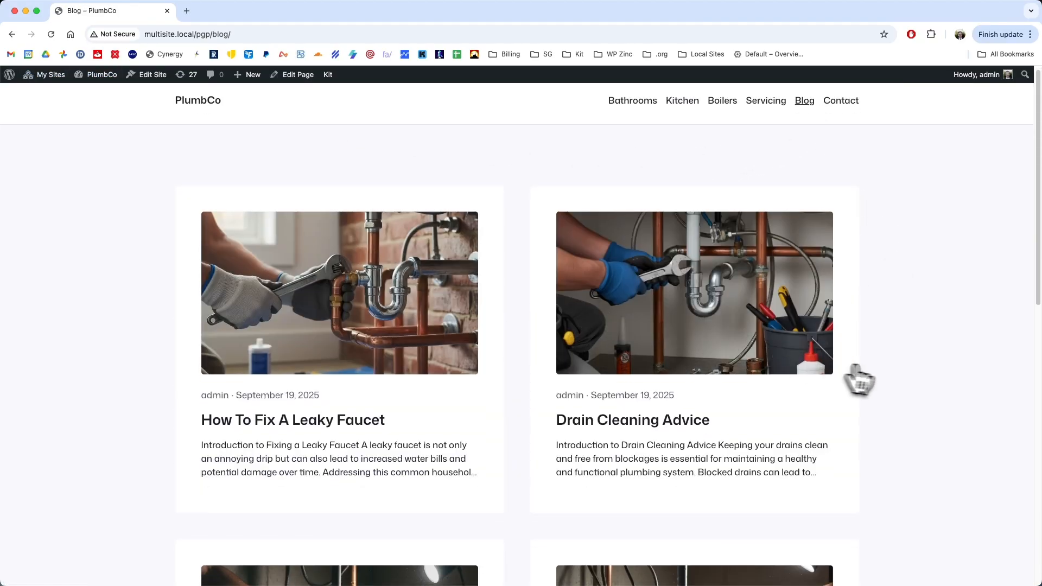
scroll(890, 374, down, 3)
scroll(506, 267, down, 14)
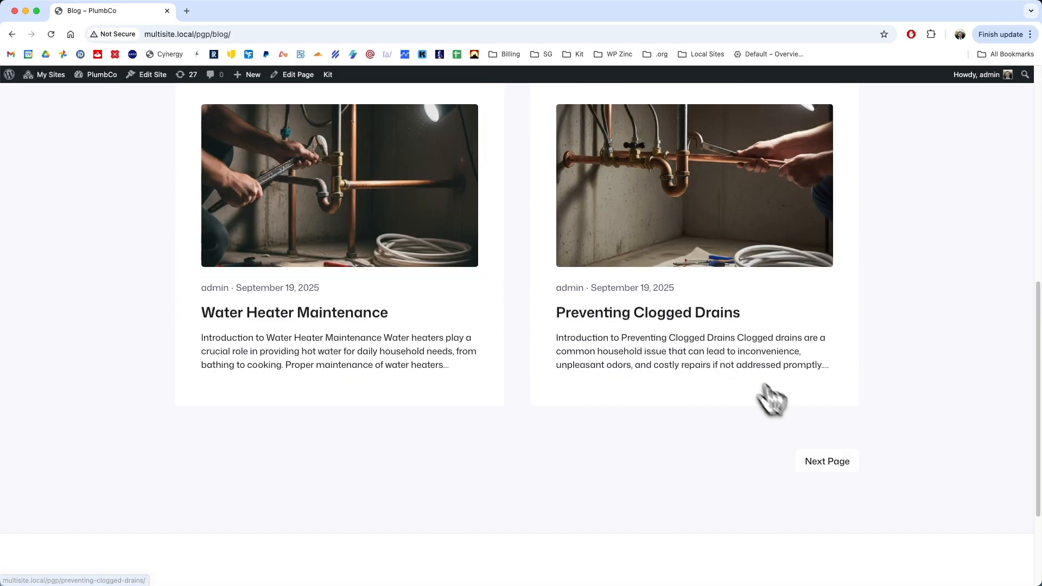
click(826, 462)
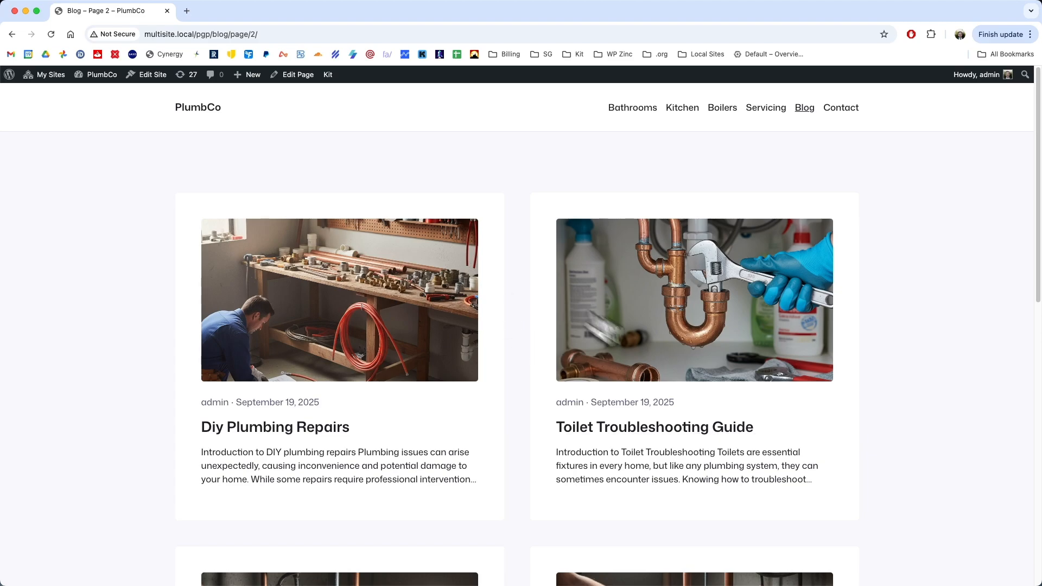
scroll(881, 401, down, 5)
scroll(879, 359, down, 5)
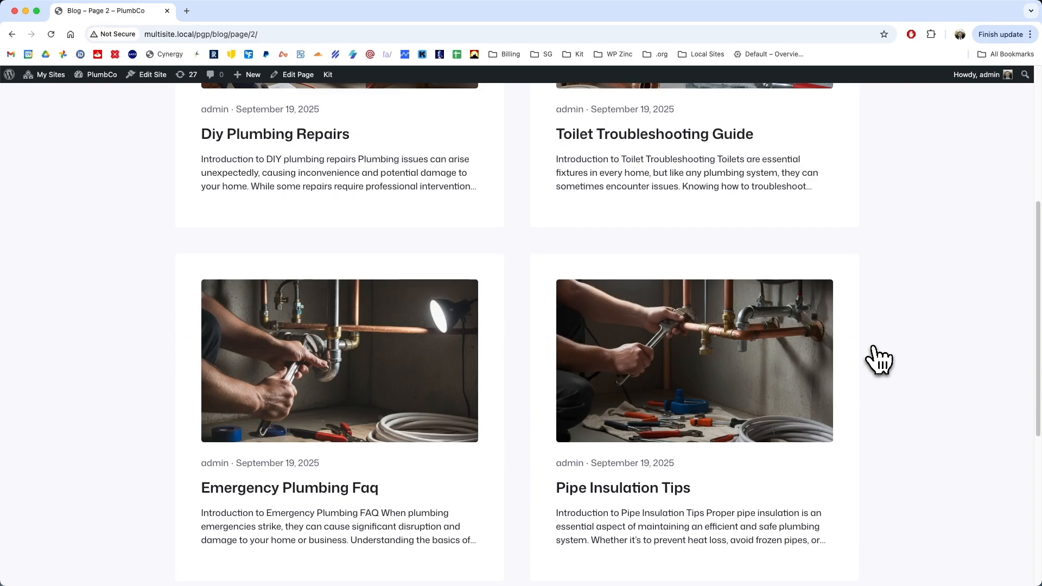
scroll(878, 359, up, 10)
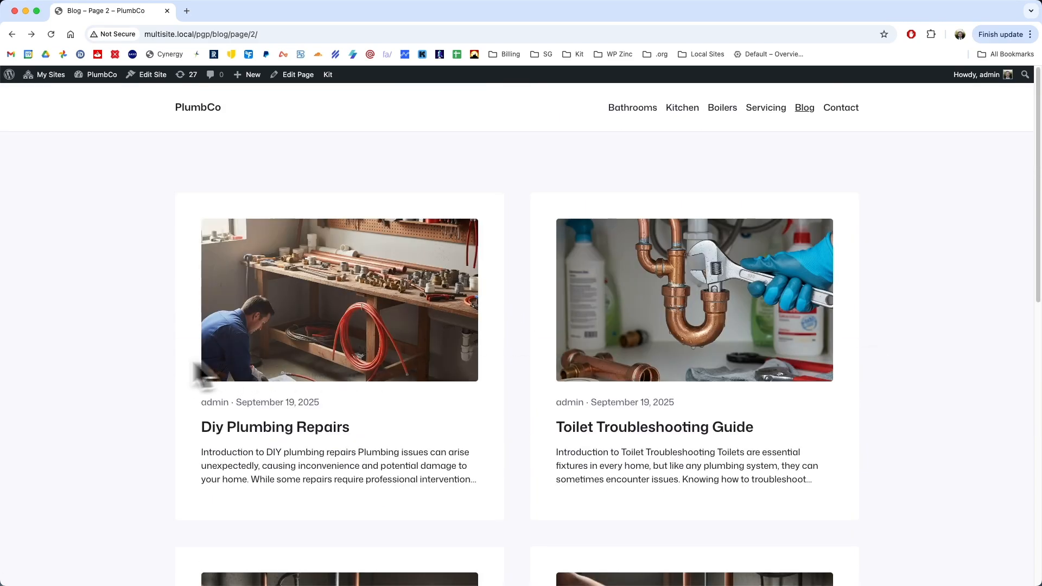